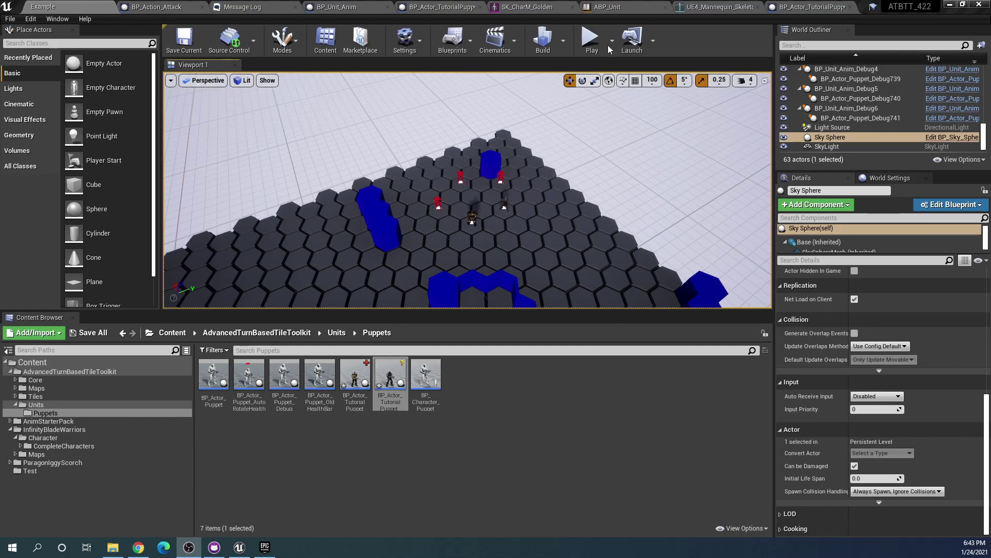
# Run the Example level to examine the units' shooting poses on the hex grid up close, and stop the simulation.
pyautogui.click(592, 40)
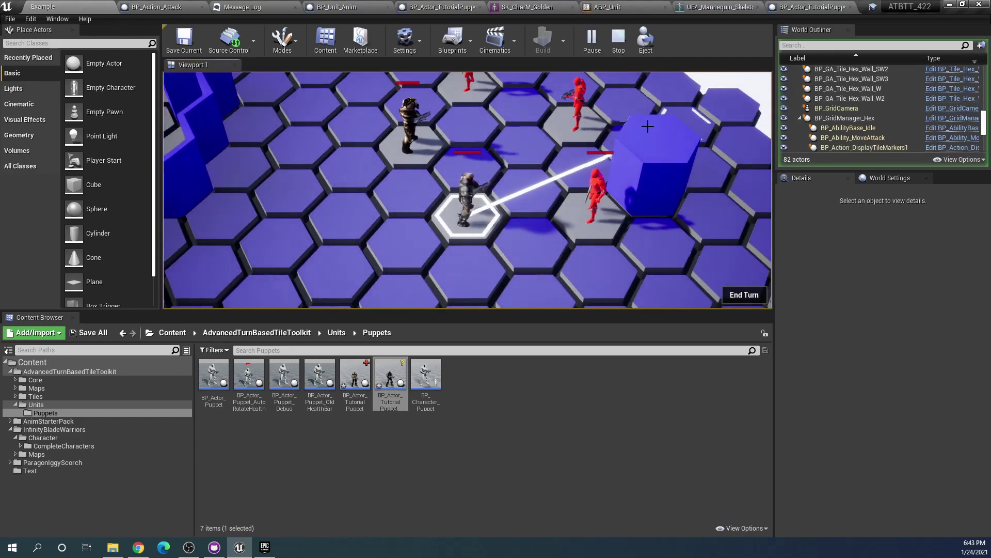
pyautogui.press('e')
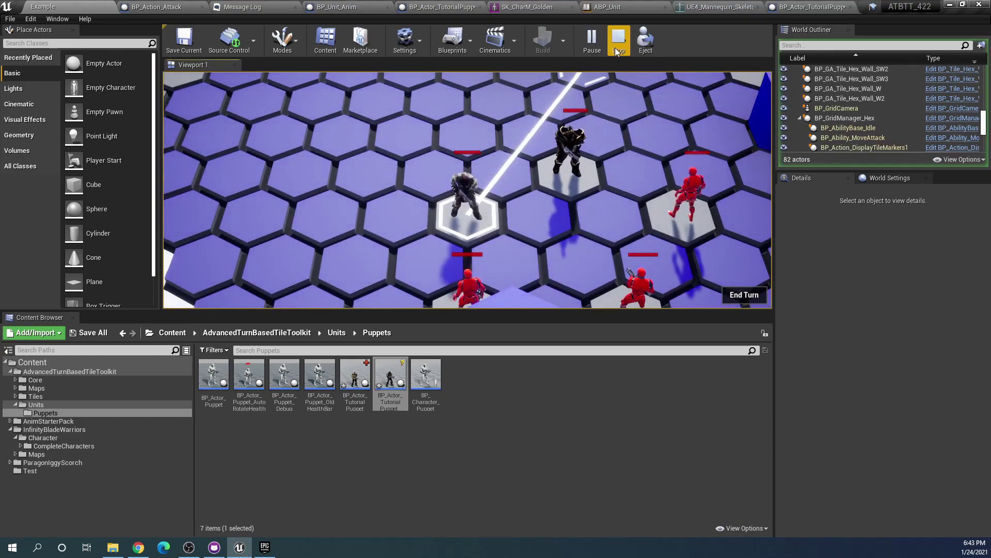
pyautogui.scroll(2, 547, 219)
pyautogui.scroll(2, 547, 220)
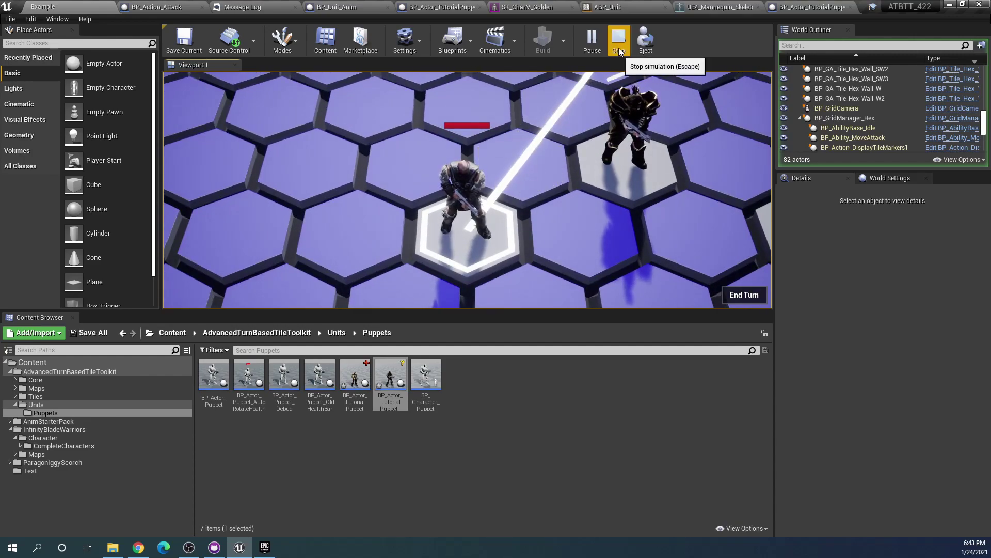
pyautogui.click(618, 38)
pyautogui.moveTo(503, 228)
pyautogui.mouseDown(button='right')
pyautogui.moveTo(507, 191)
pyautogui.moveTo(503, 218)
pyautogui.mouseUp(button='right')
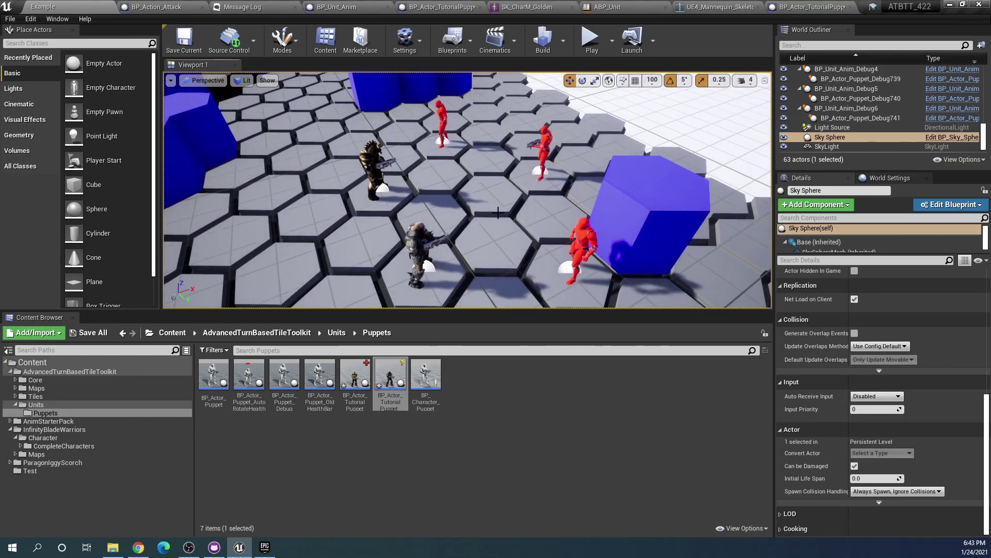
# Preview the Fire_Rifle_Hip, Fire_Shotgun_Hip and Fire_Shotgun_Ironsights animations from the AnimStarterPack folder.
pyautogui.click(66, 421)
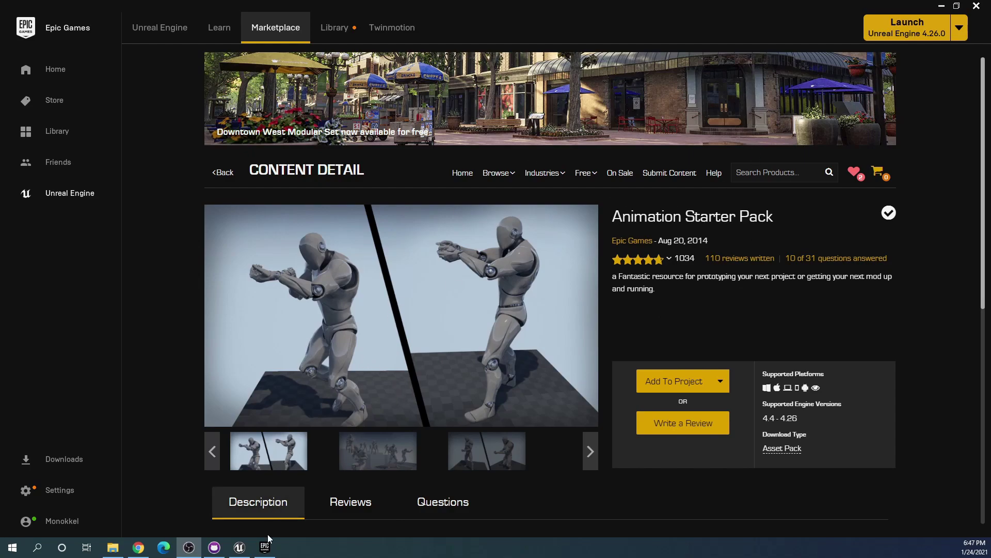
pyautogui.click(239, 547)
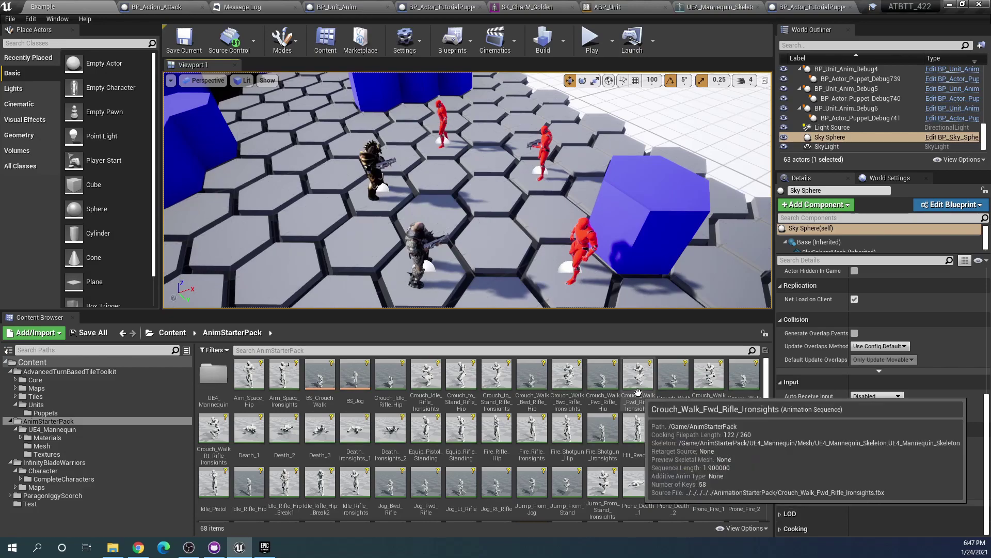
pyautogui.doubleClick(498, 434)
pyautogui.click(43, 6)
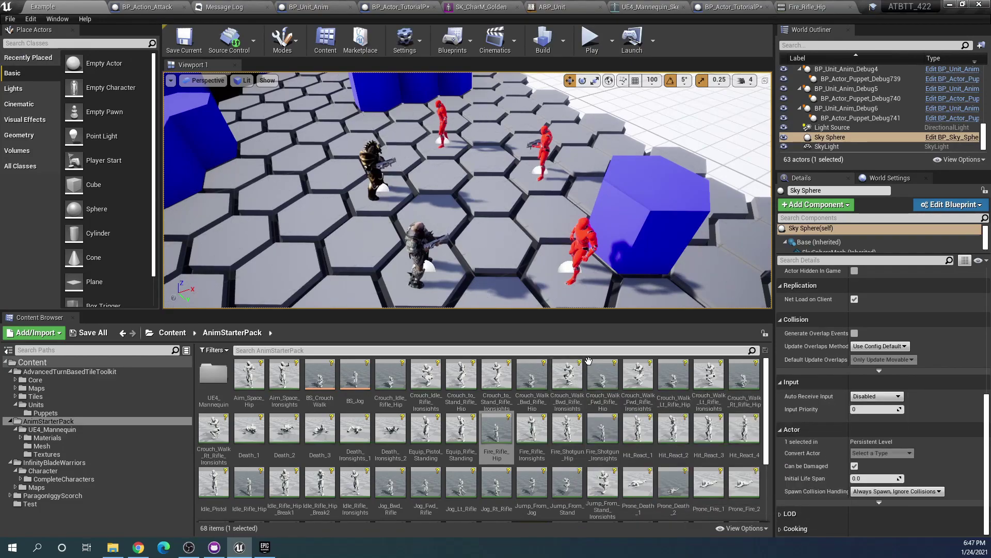
pyautogui.doubleClick(568, 431)
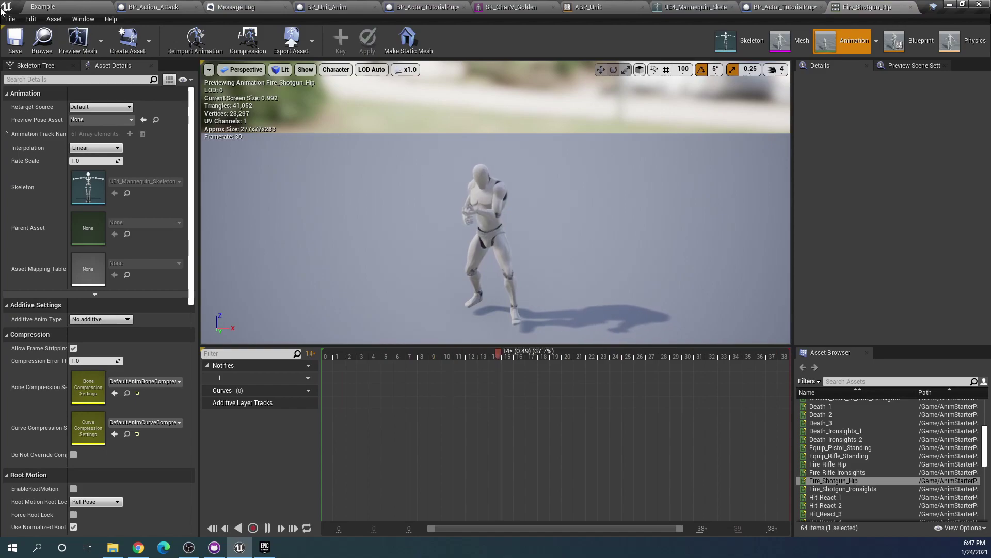
pyautogui.click(59, 6)
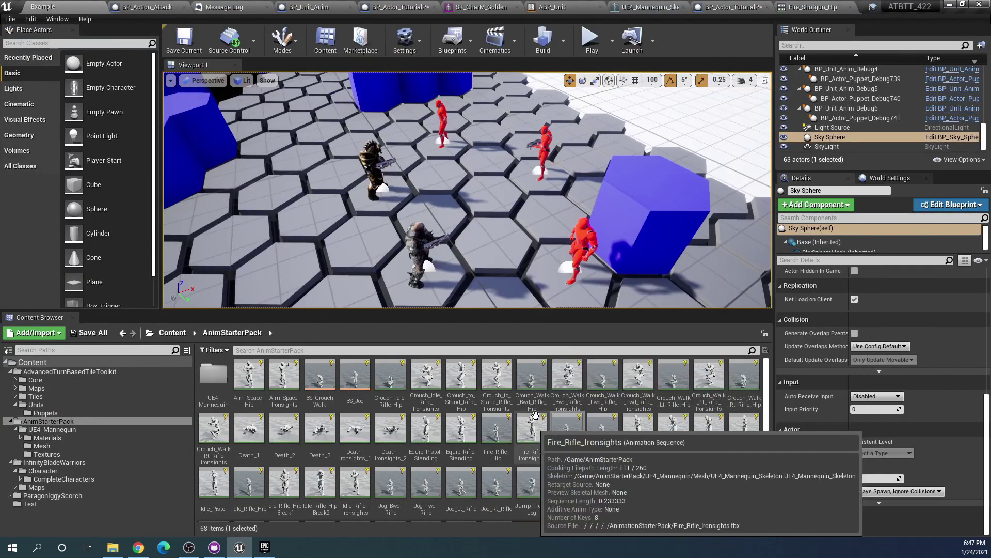
pyautogui.doubleClick(602, 430)
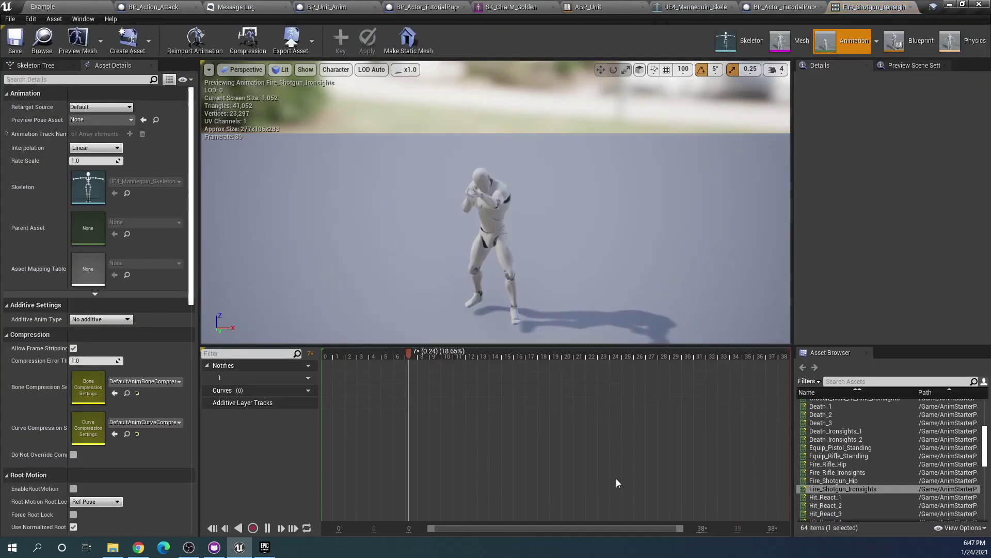
pyautogui.click(76, 5)
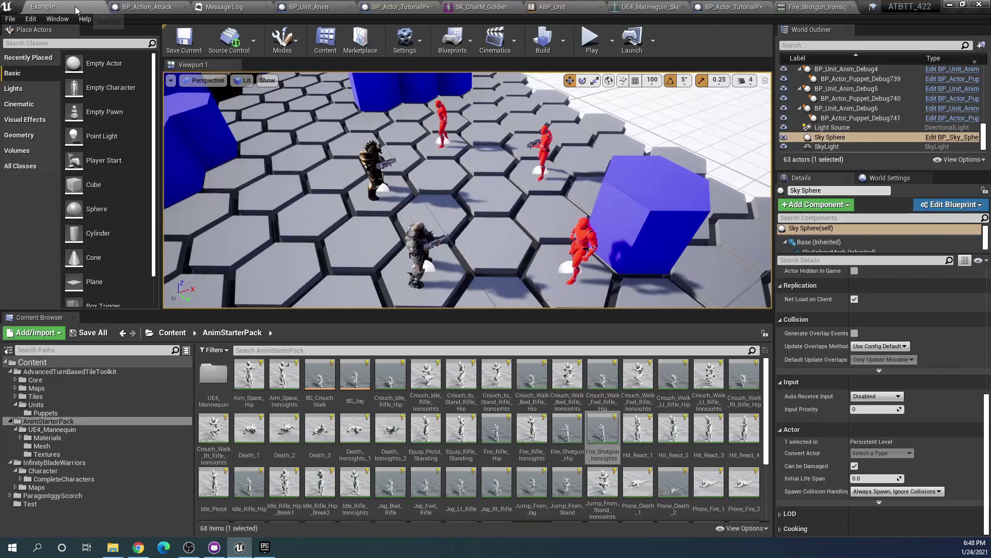
# Open the ABP_Unit animation blueprint from the Units folder and examine its Event Graph.
pyautogui.click(51, 404)
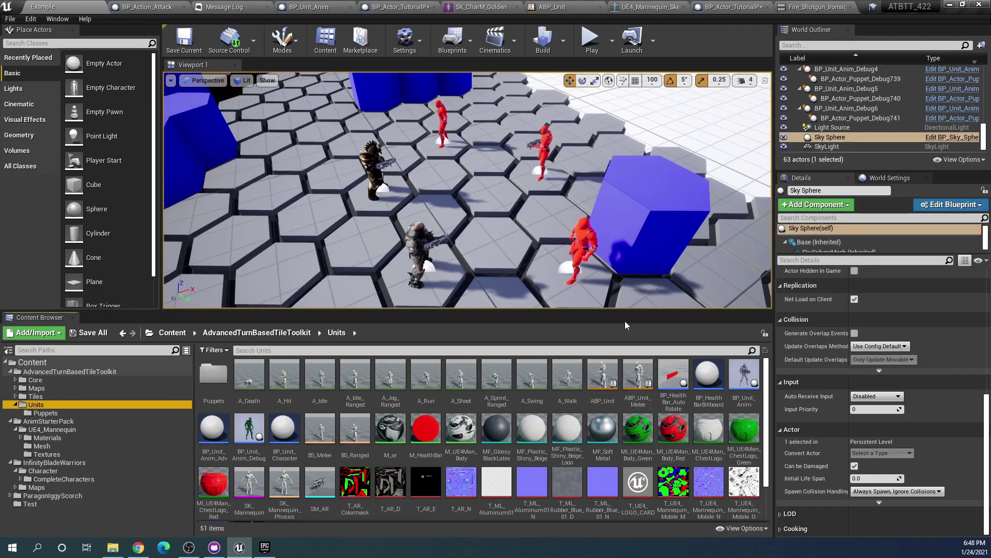
pyautogui.doubleClick(602, 374)
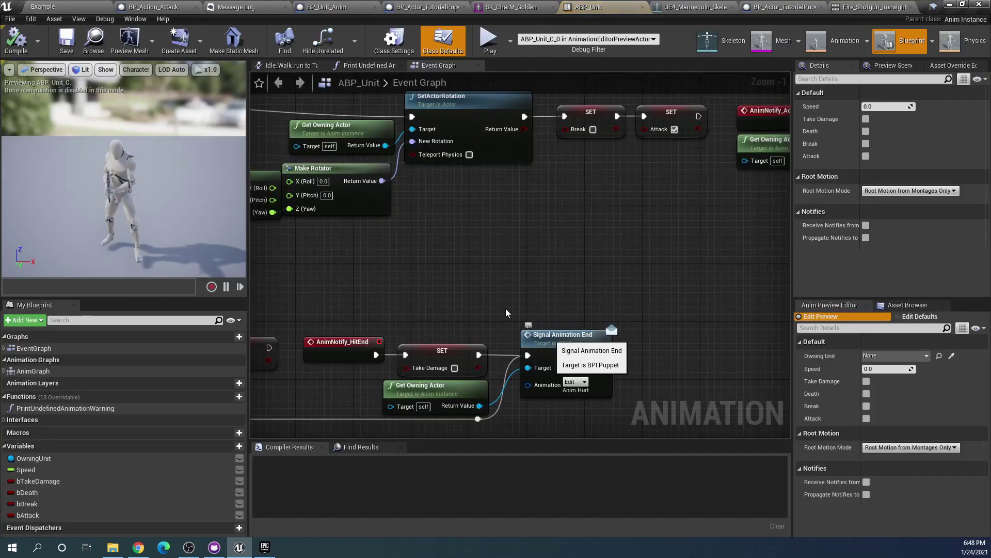
pyautogui.scroll(-10, 463, 228)
pyautogui.scroll(4, 453, 216)
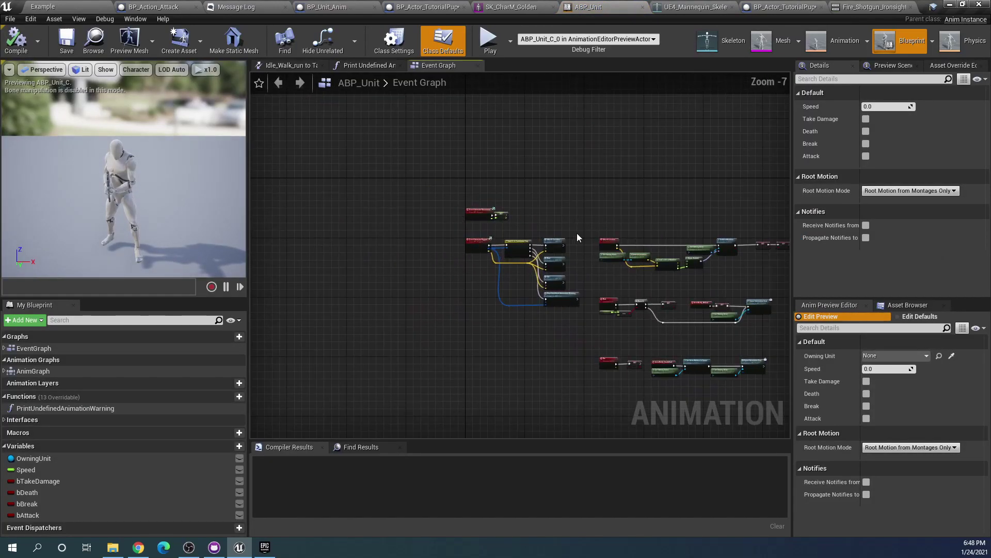
pyautogui.moveTo(580, 237); pyautogui.dragTo(384, 274, button='right')
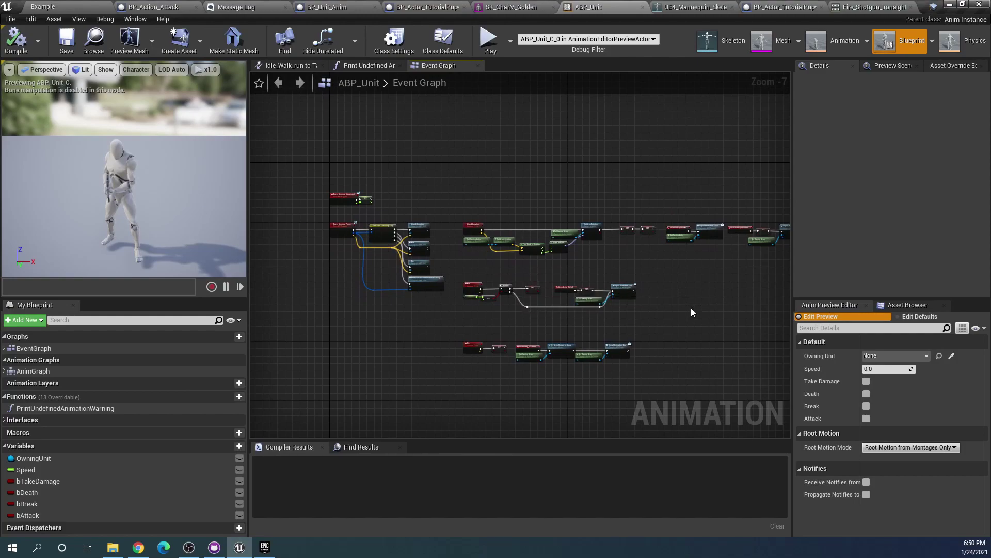
pyautogui.moveTo(691, 308); pyautogui.dragTo(676, 273, button='right')
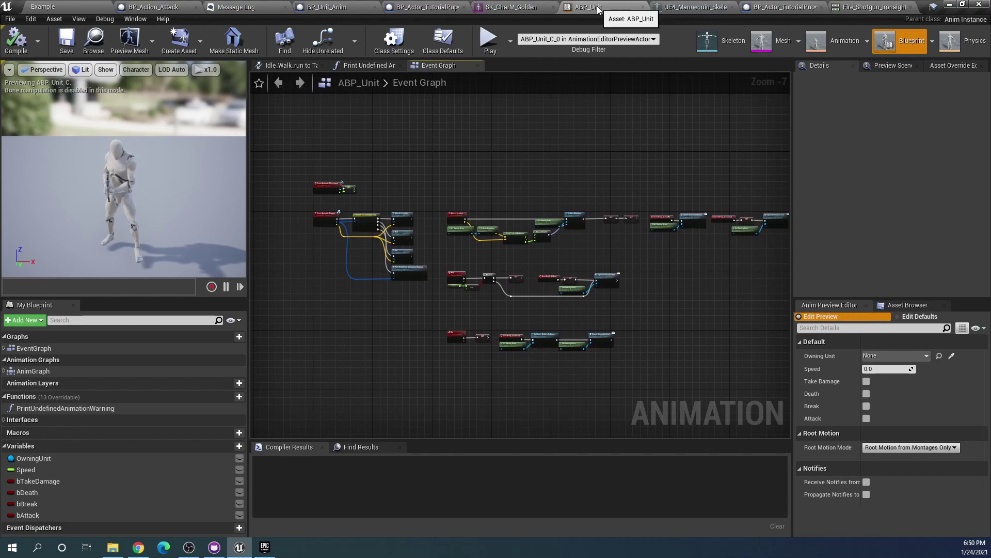
# Create a child blueprint class of ABP_Unit in the Units folder, keep its default name and open it.
pyautogui.click(51, 7)
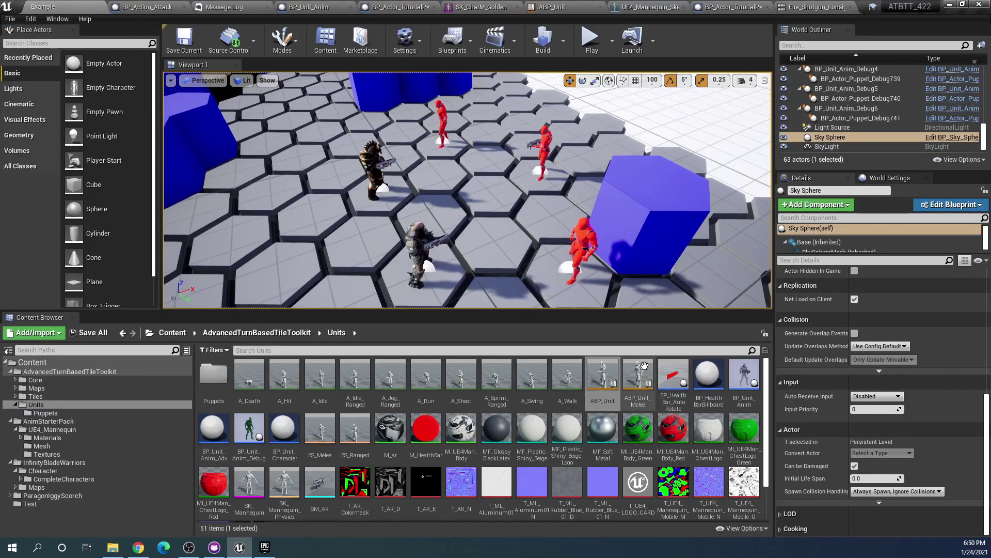
pyautogui.rightClick(605, 379)
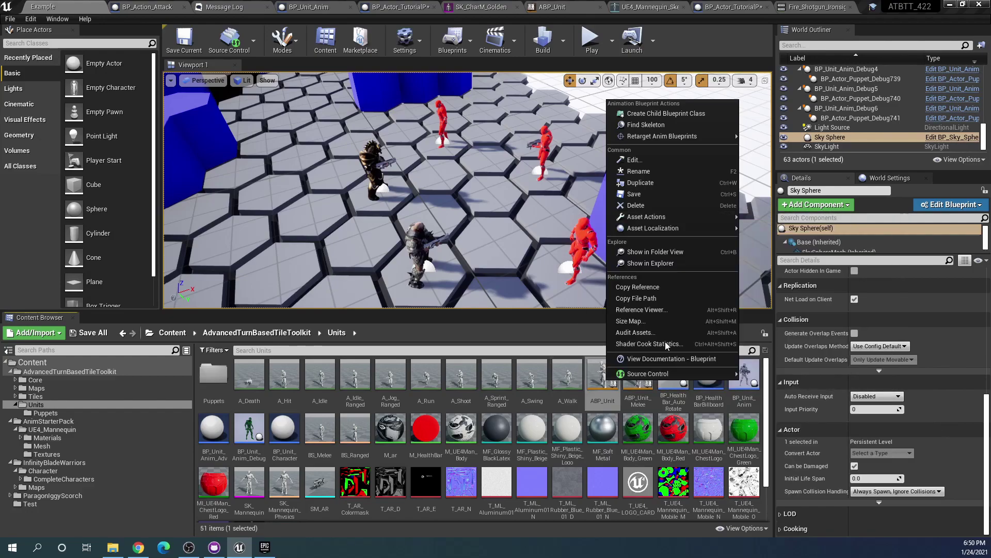
pyautogui.click(695, 115)
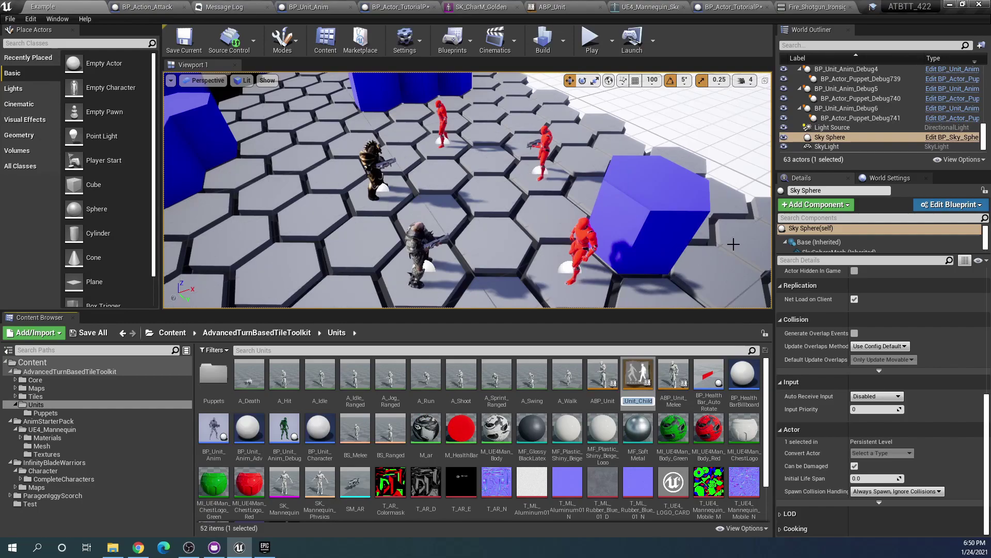
pyautogui.click(629, 392)
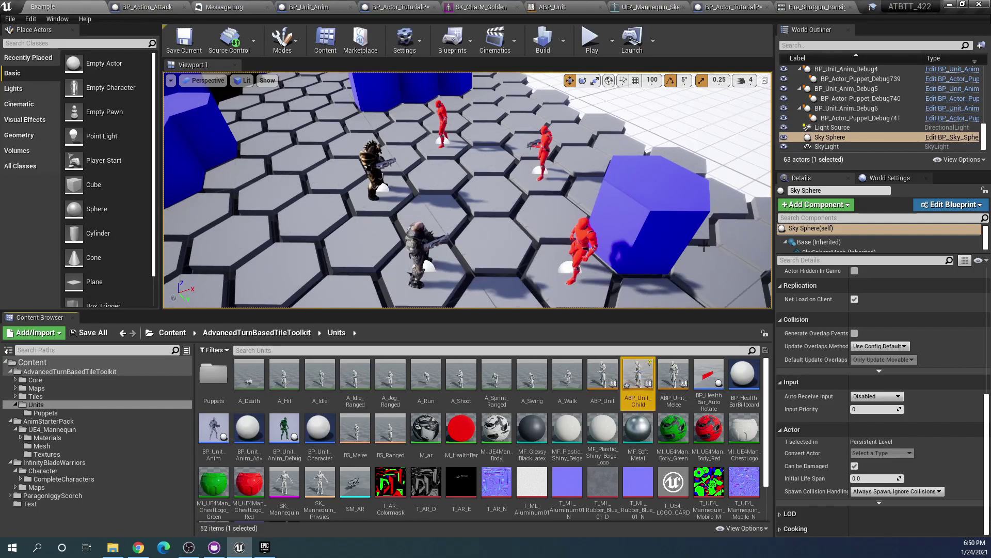
pyautogui.doubleClick(629, 392)
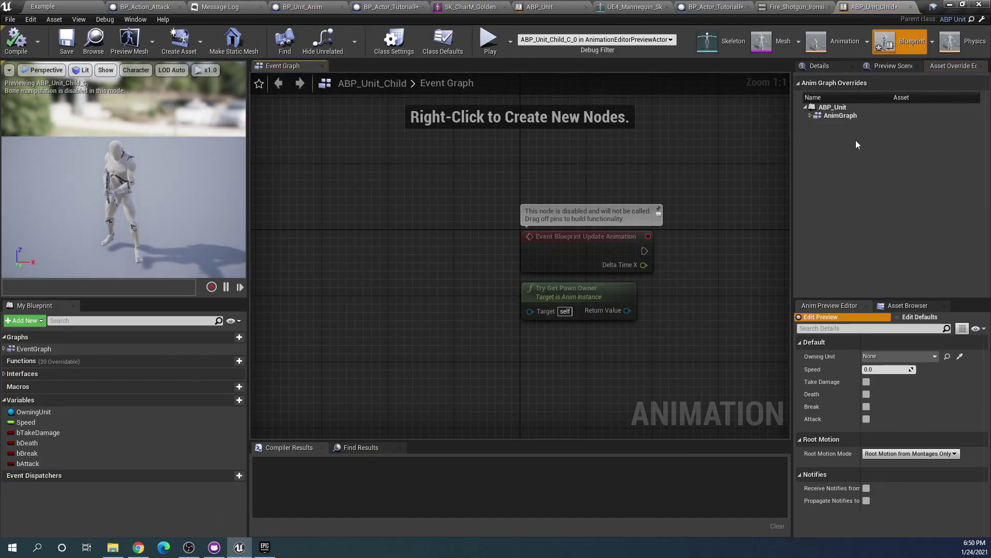
# Expand the child blueprint's animation overrides to the Attack state and examine the animations available for Play A_Shoot.
pyautogui.click(811, 115)
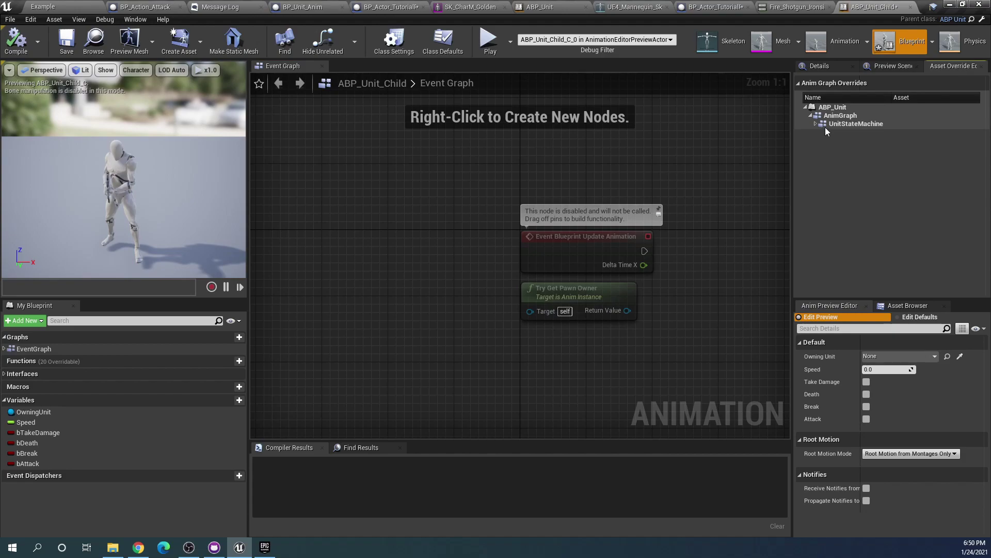
pyautogui.click(816, 124)
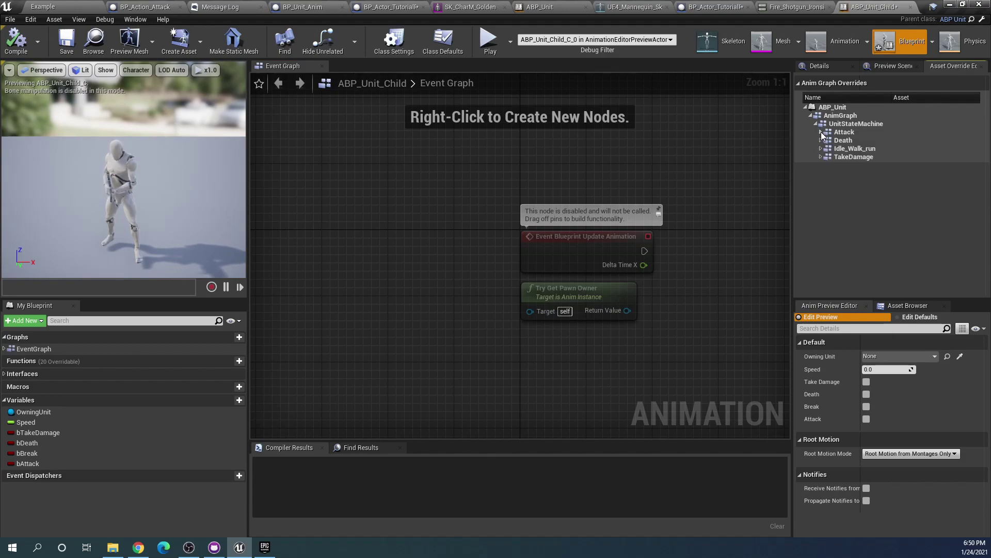
pyautogui.click(821, 132)
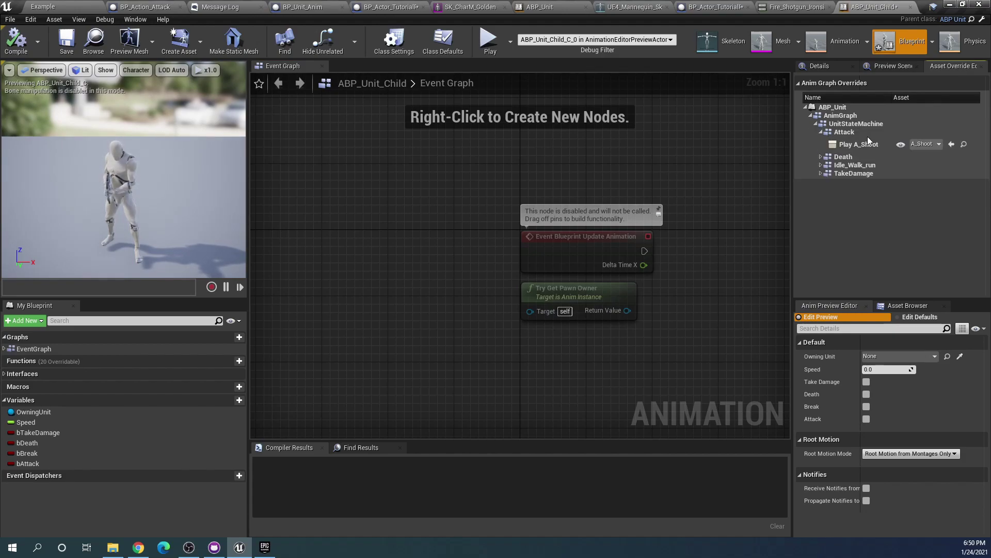
pyautogui.click(930, 144)
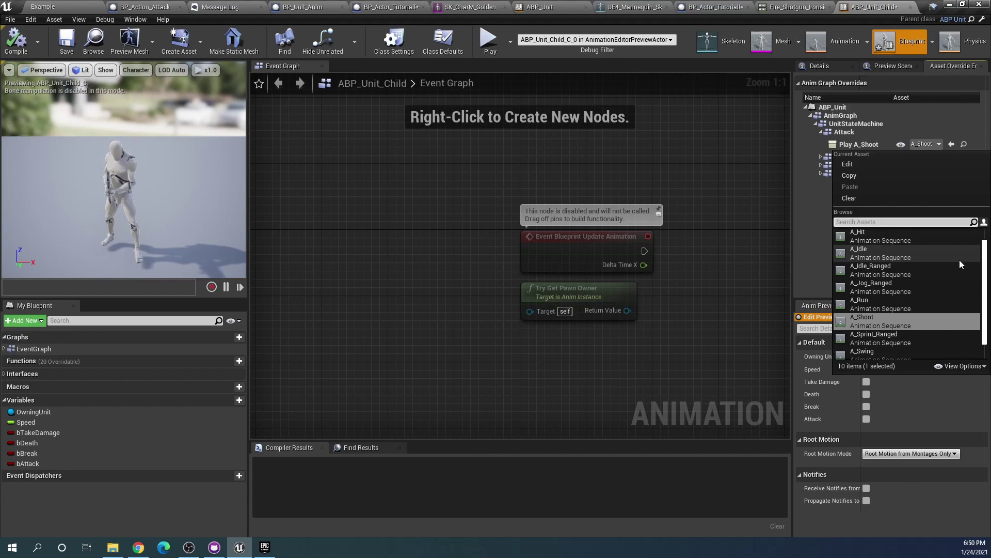
pyautogui.scroll(-2, 953, 271)
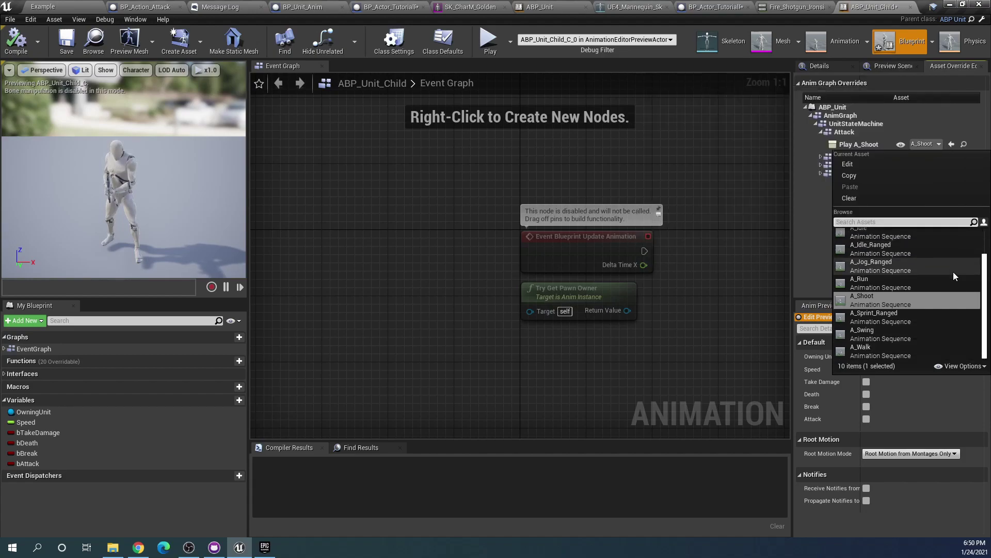
pyautogui.click(897, 296)
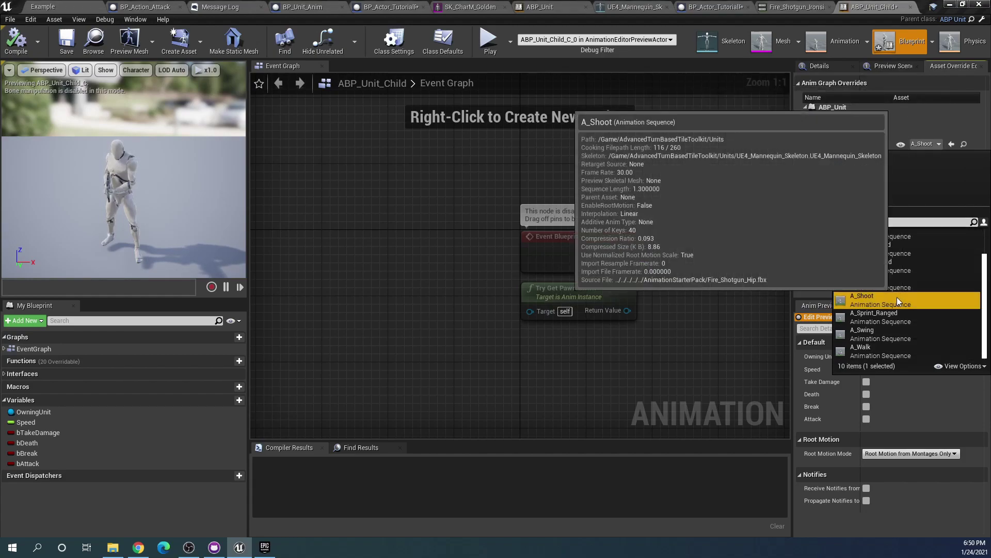
# Try to duplicate and retarget Fire_Shotgun_Ironsights from the AnimStarterPack folder to another skeleton.
pyautogui.click(794, 4)
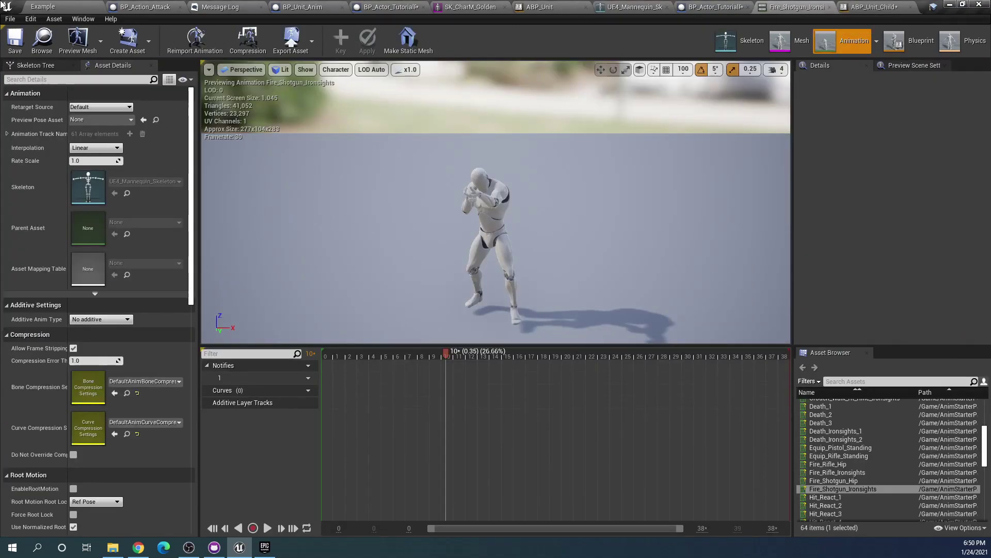
pyautogui.click(49, 4)
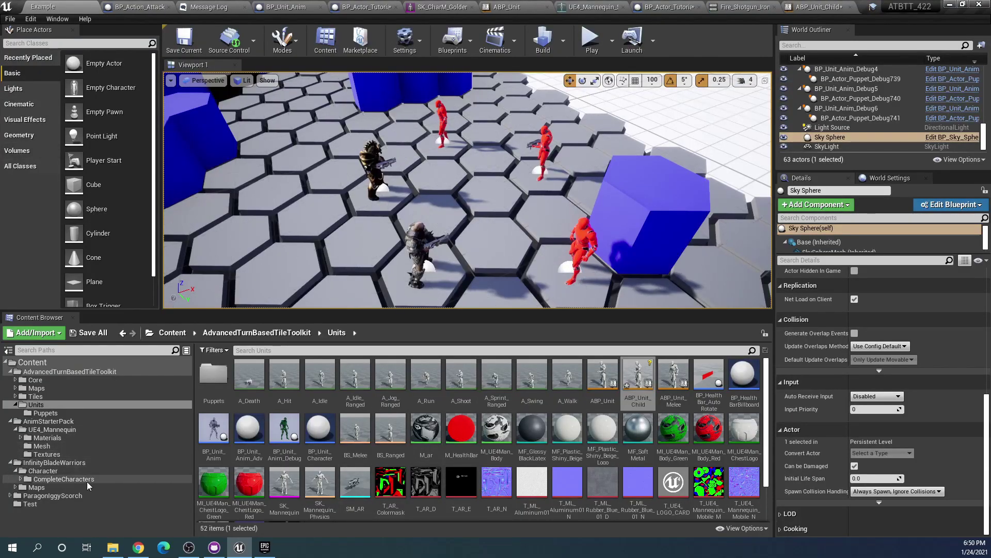
pyautogui.click(49, 421)
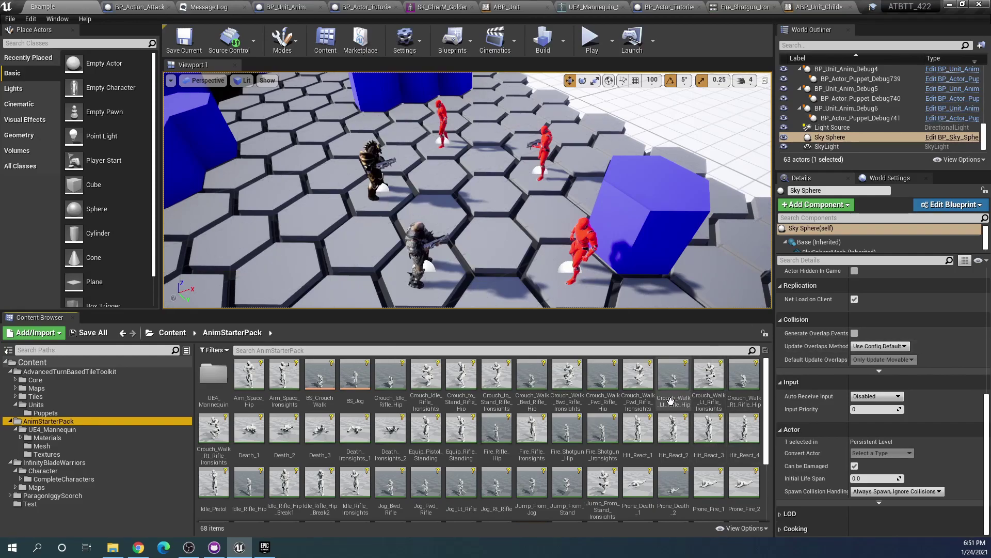
pyautogui.rightClick(593, 432)
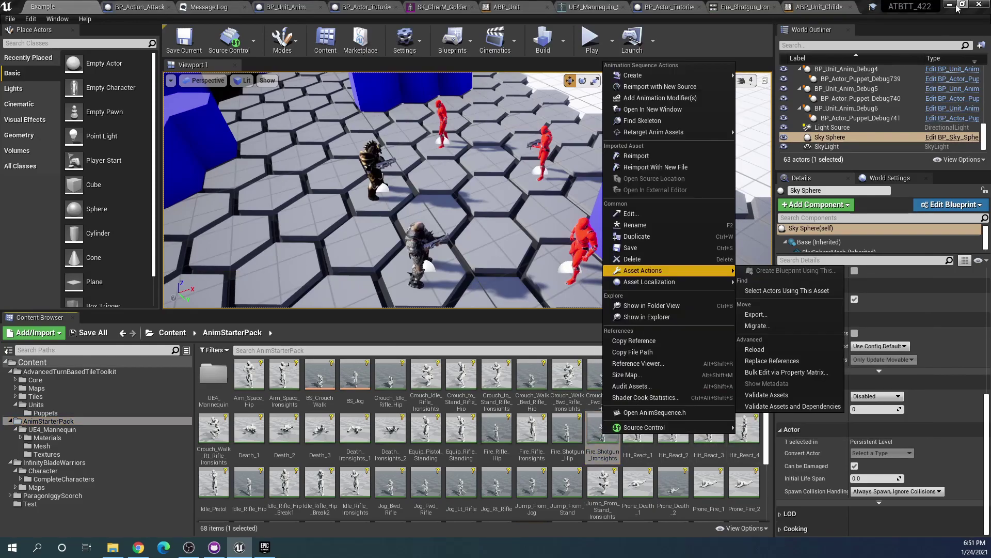
pyautogui.moveTo(679, 134)
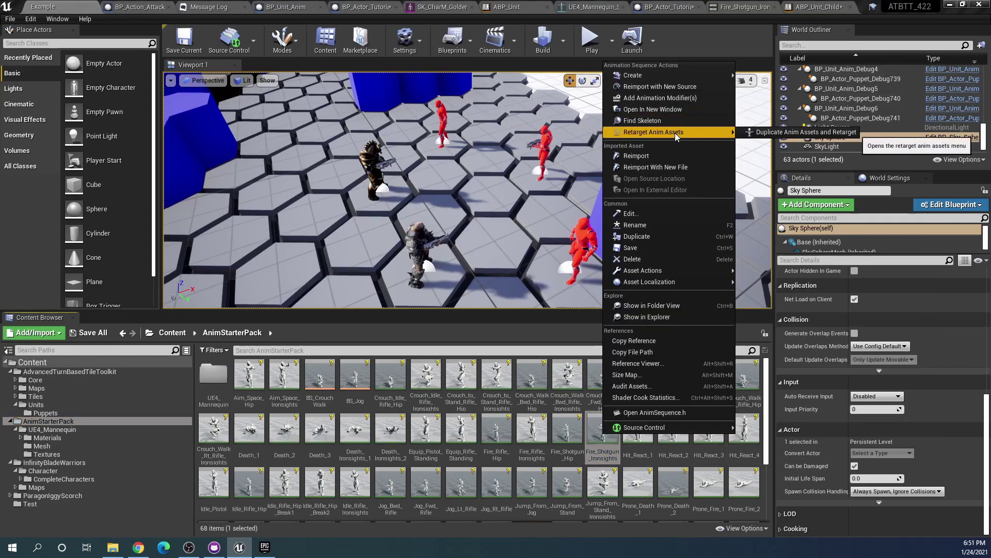
pyautogui.click(784, 133)
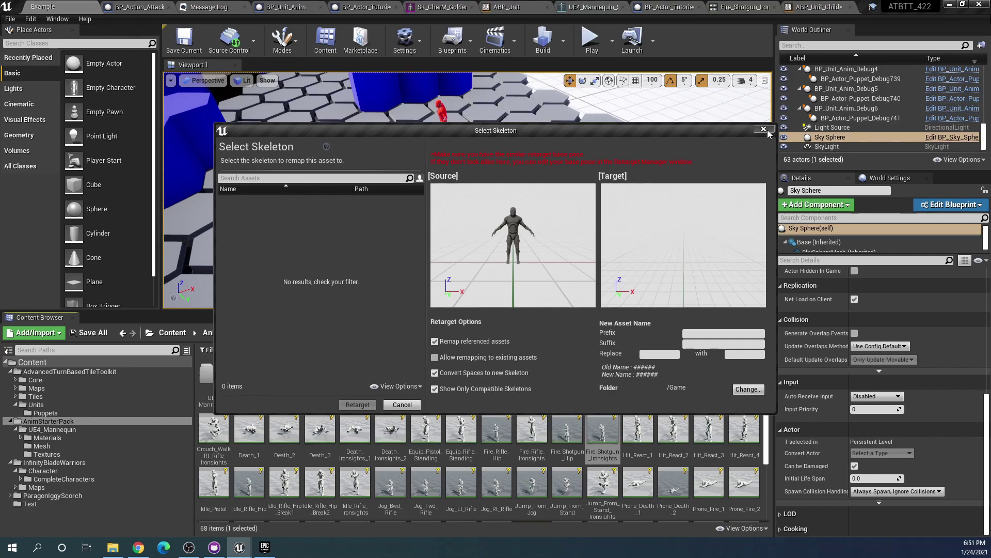
pyautogui.click(767, 129)
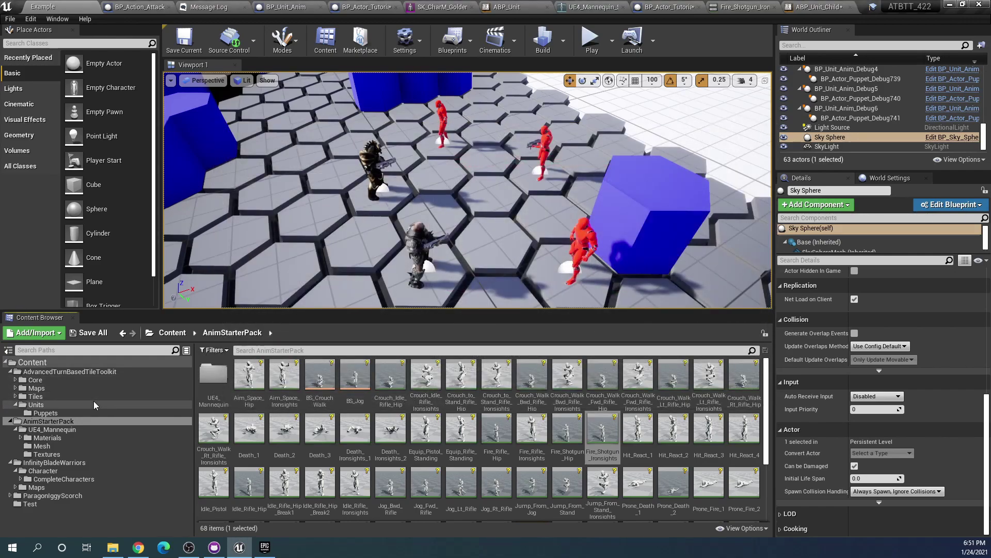
# Open SK_Mannequin from the Units folder and examine the rig setup of its skeleton in the Retarget Manager.
pyautogui.click(63, 403)
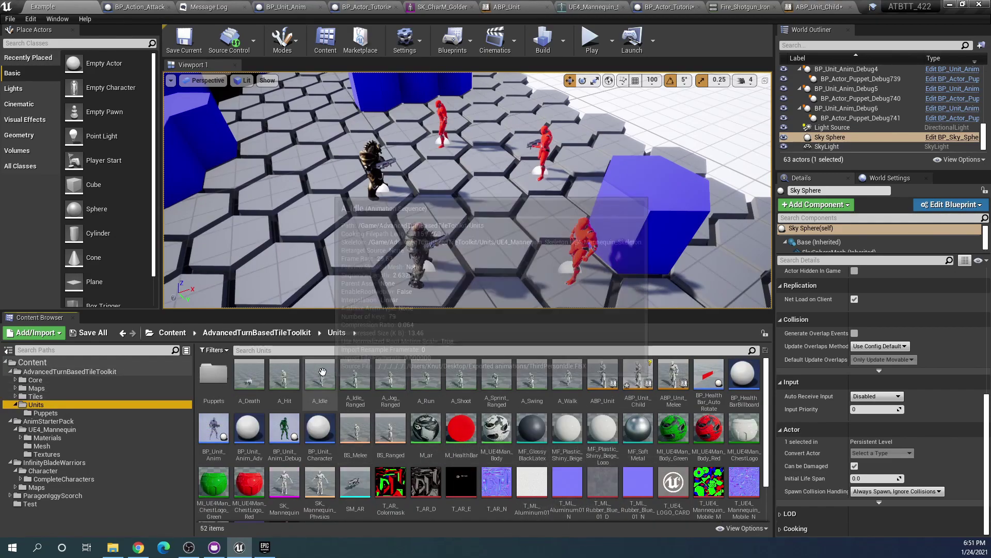
pyautogui.scroll(-1, 305, 413)
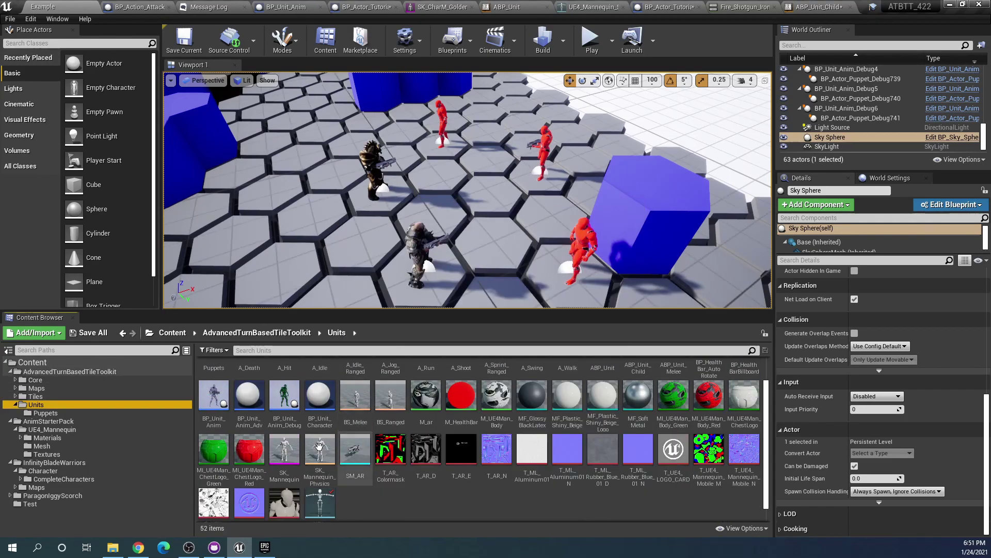
pyautogui.doubleClick(290, 454)
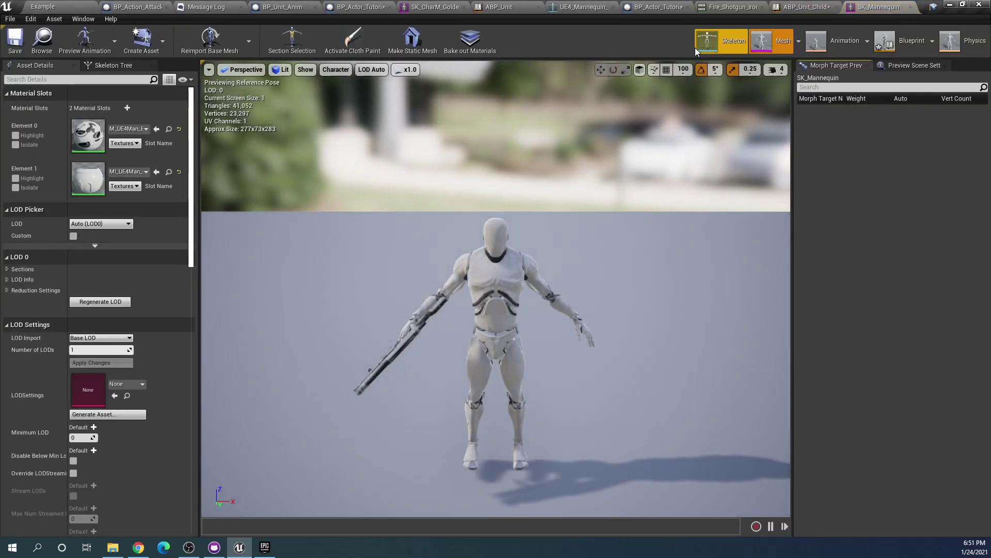
pyautogui.click(707, 42)
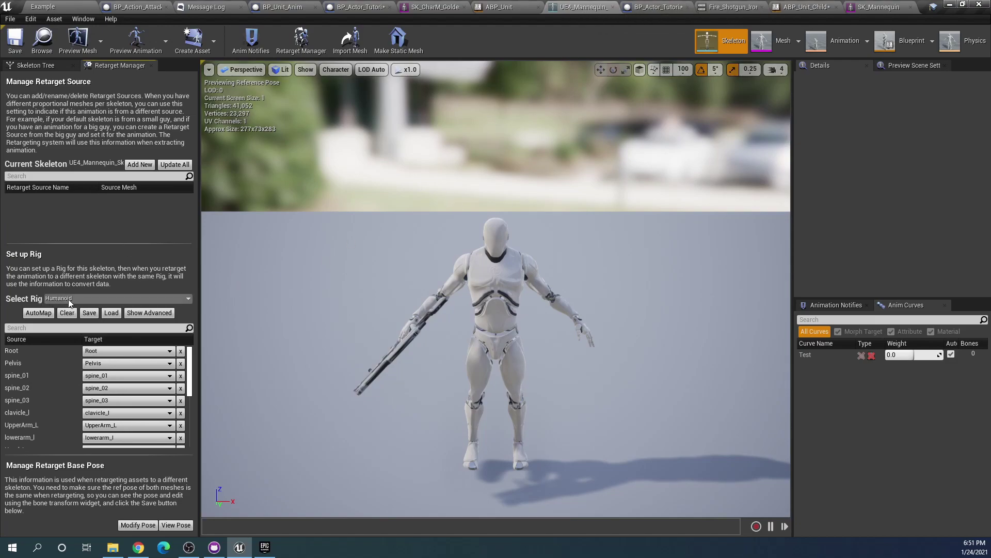
# Open Fire_Shotgun_Ironsights from the AnimStarterPack folder and go to the skeleton it uses.
pyautogui.click(45, 6)
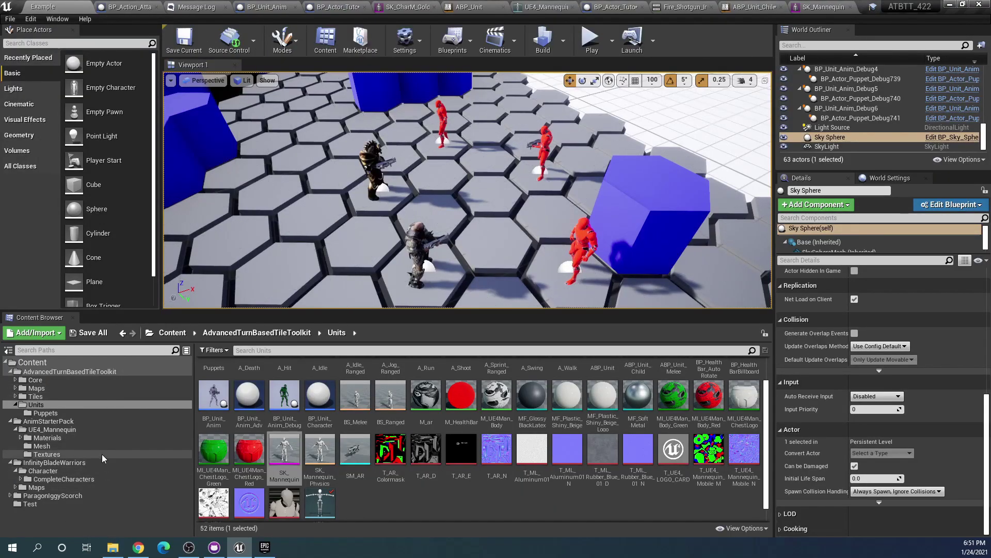
pyautogui.click(83, 422)
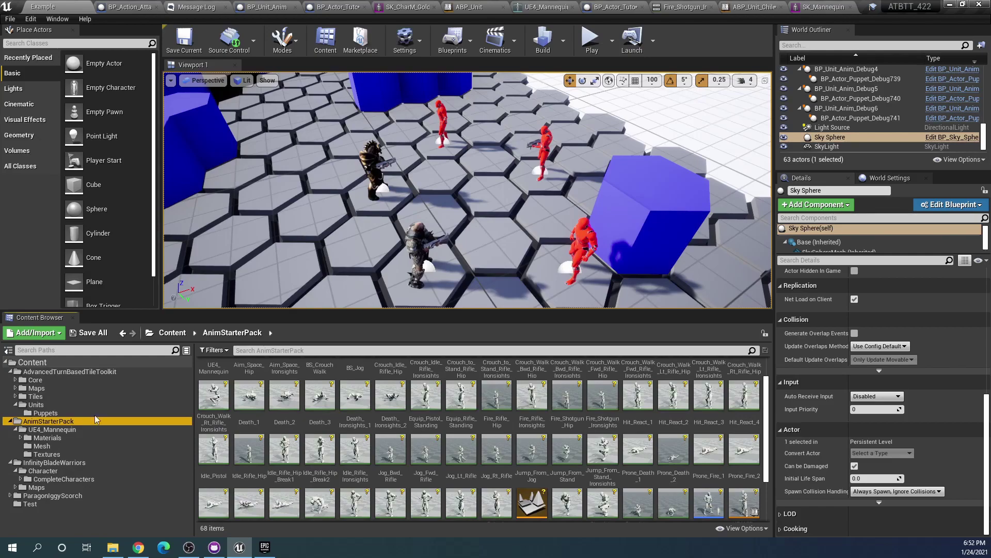
pyautogui.scroll(-3, 548, 506)
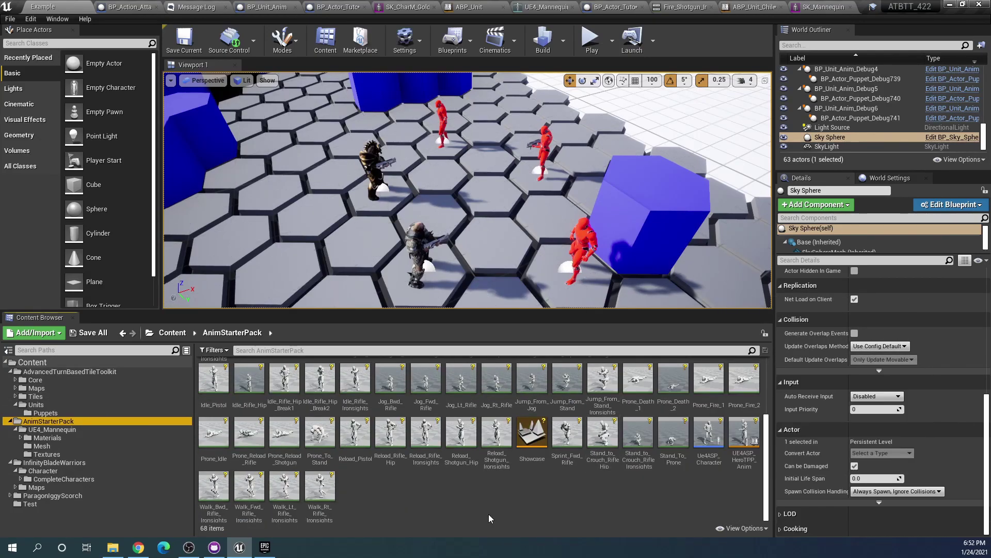
pyautogui.scroll(3, 488, 513)
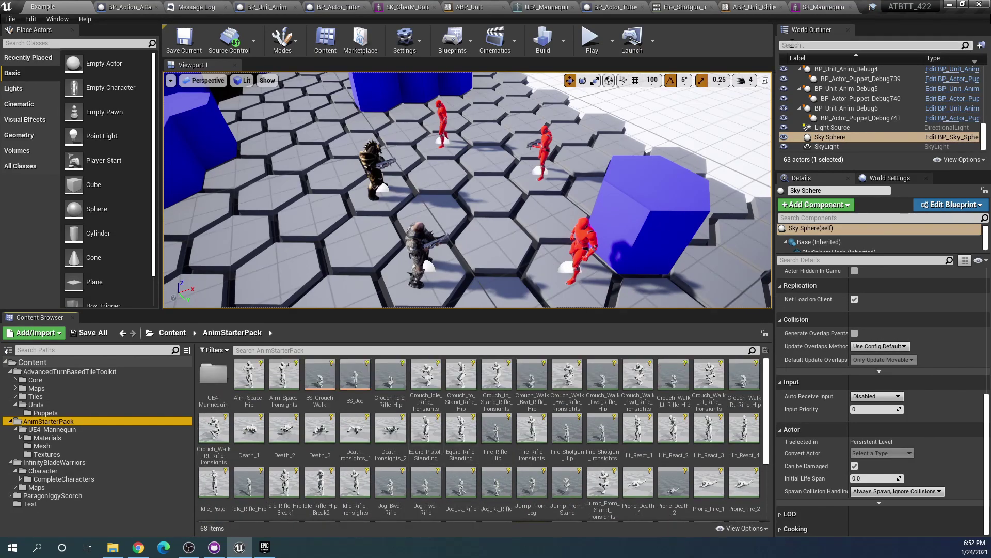
pyautogui.doubleClick(603, 429)
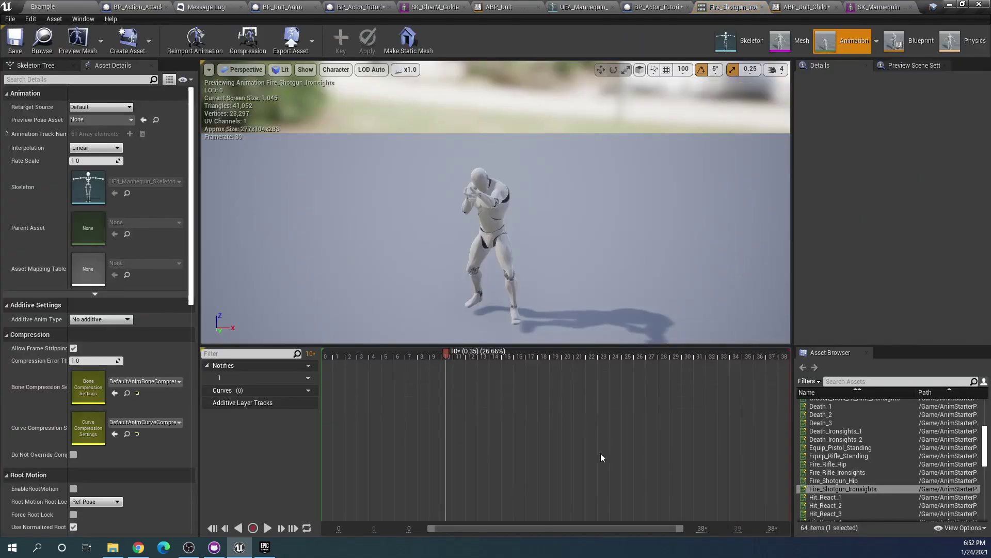
pyautogui.click(748, 43)
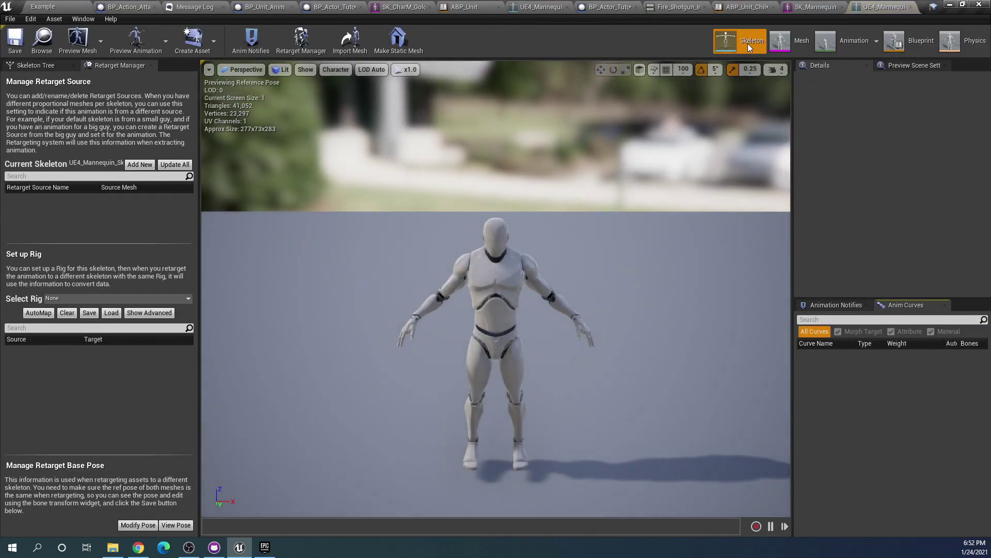
# Assign the Humanoid rig to the Animation Starter Pack skeleton, auto-map its bones and review the mapping.
pyautogui.click(304, 39)
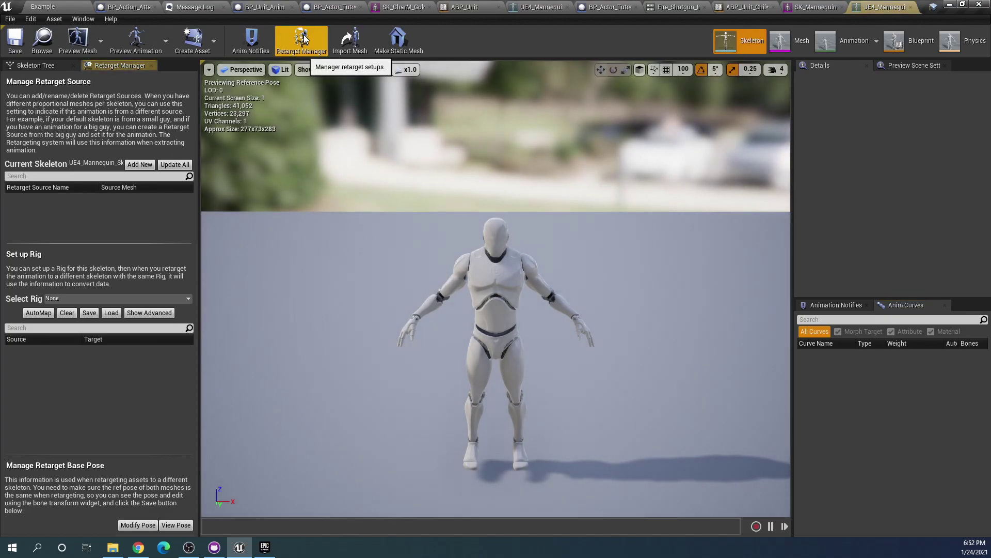
pyautogui.click(71, 299)
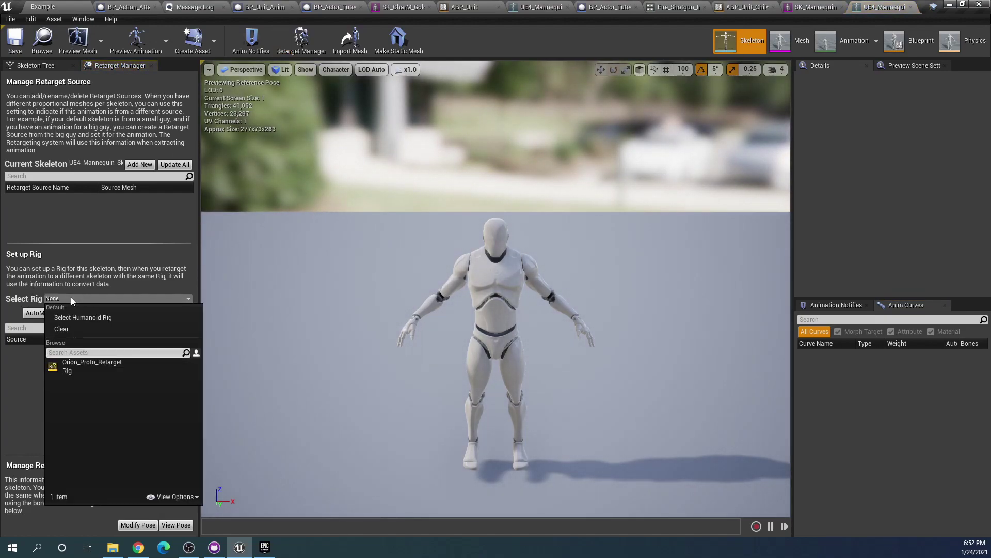
pyautogui.click(89, 317)
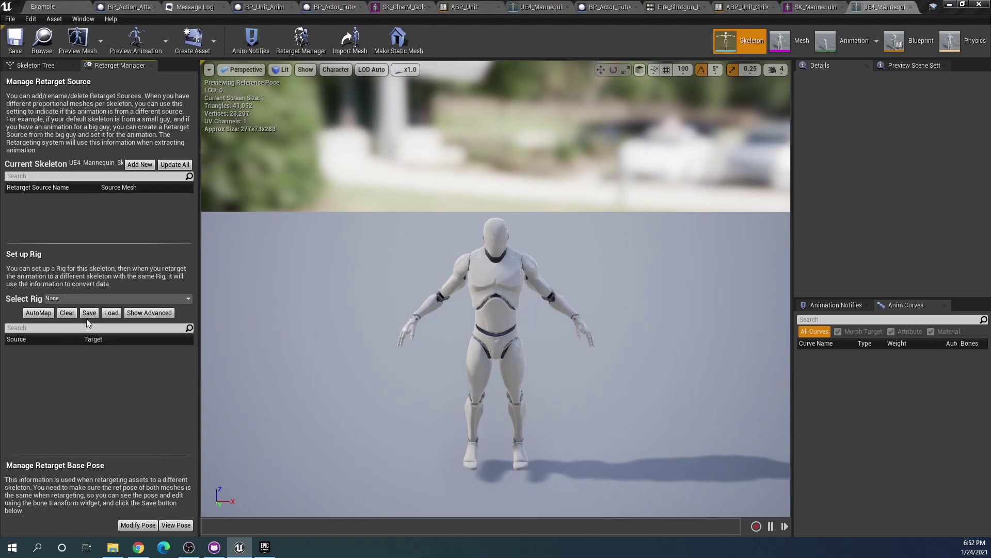
pyautogui.click(44, 317)
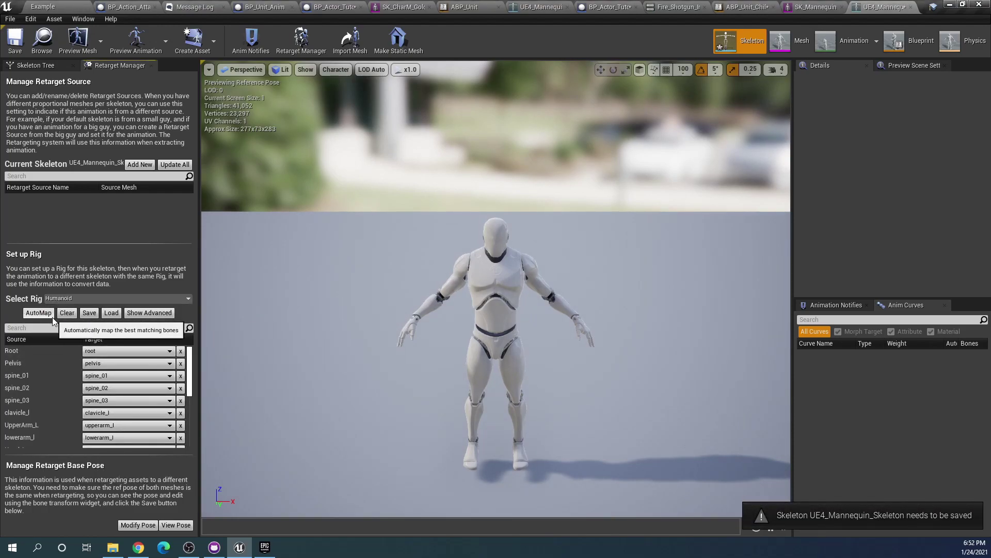
pyautogui.scroll(-2, 134, 385)
pyautogui.scroll(2, 135, 385)
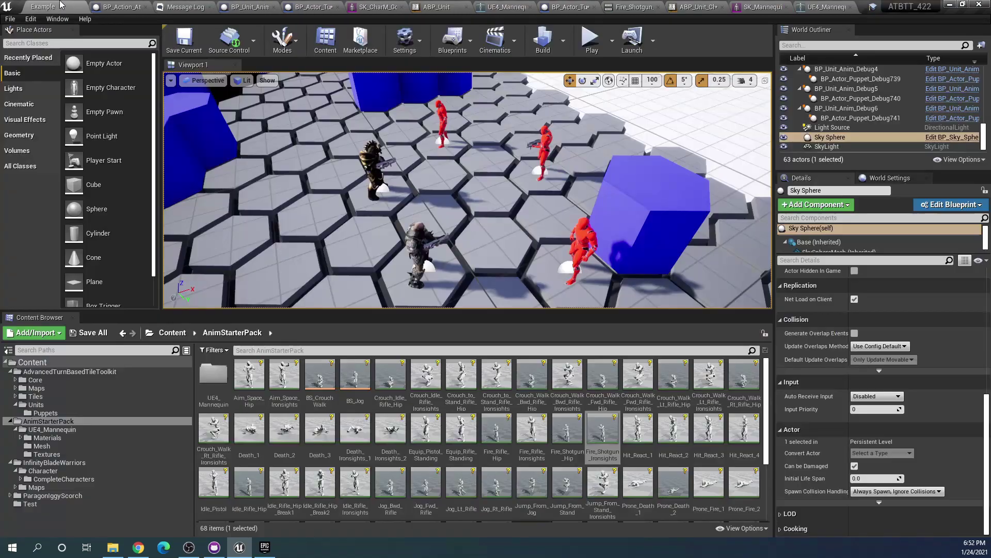
# Duplicate Fire_Shotgun_Ironsights from the AnimStarterPack folder and retarget it to the toolkit's UE4_Mannequin_Skeleton, keeping the default options and /Game destination.
pyautogui.click(78, 6)
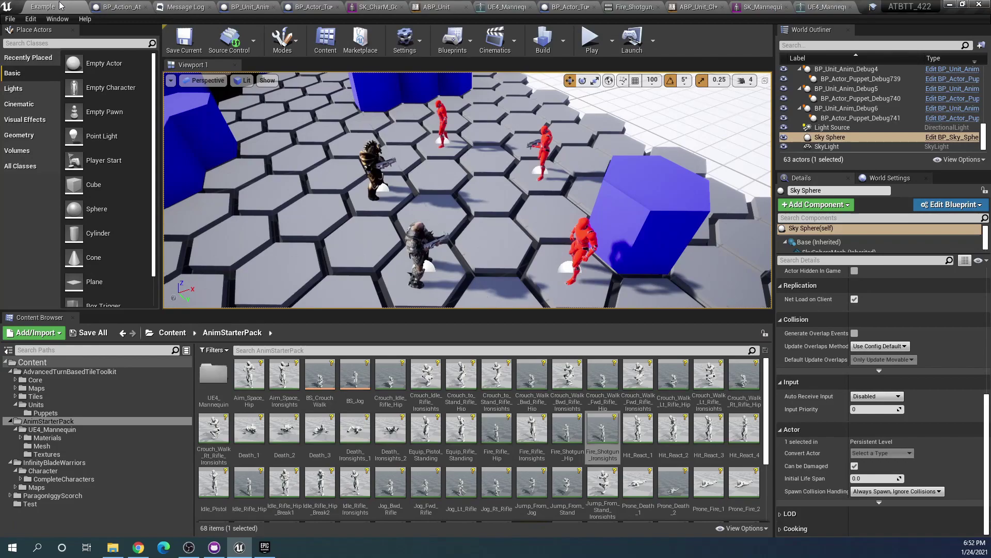
pyautogui.rightClick(602, 438)
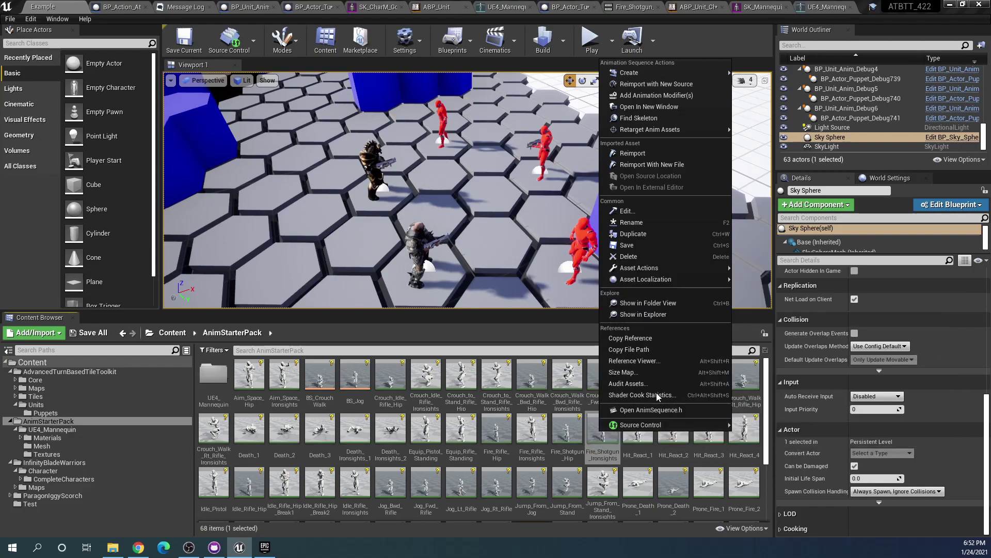
pyautogui.moveTo(691, 147)
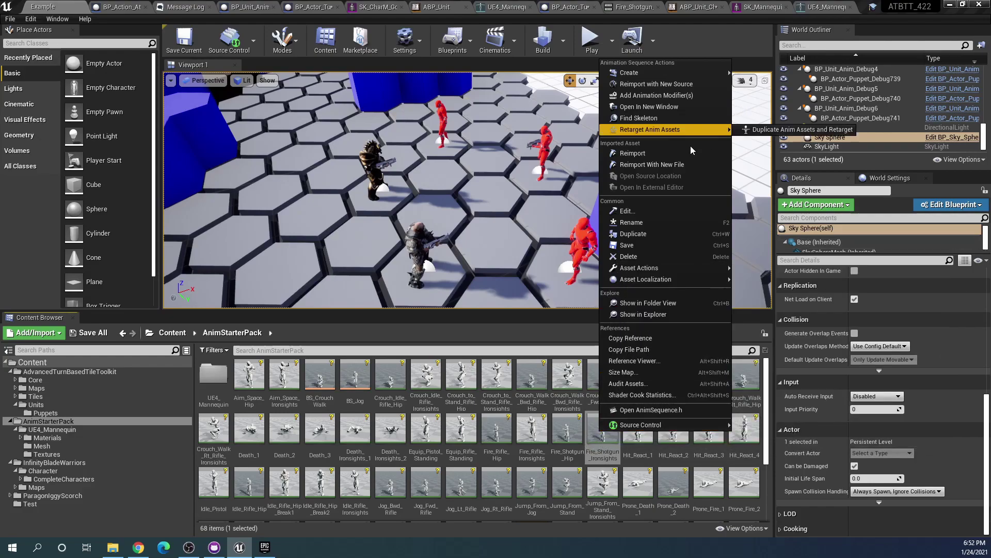
pyautogui.click(784, 131)
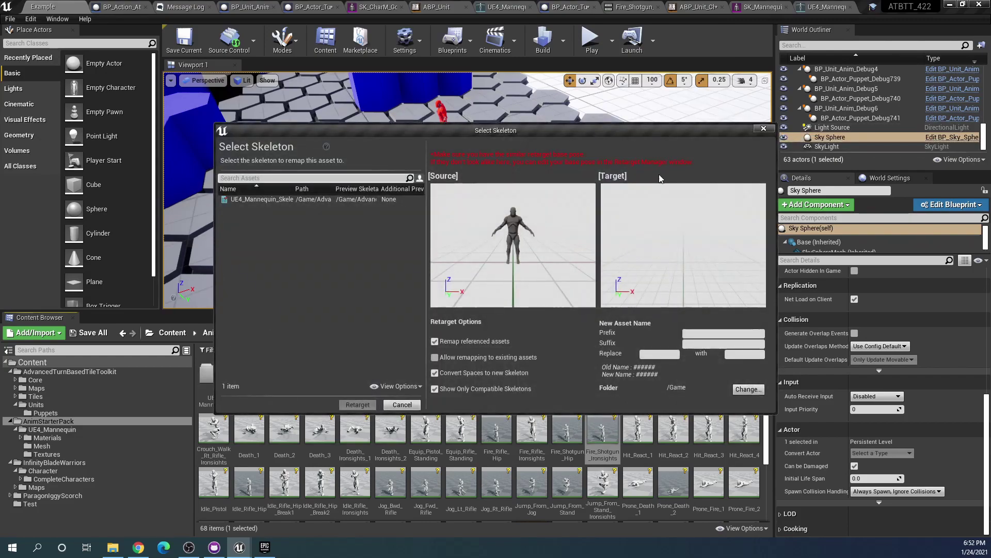
pyautogui.click(270, 200)
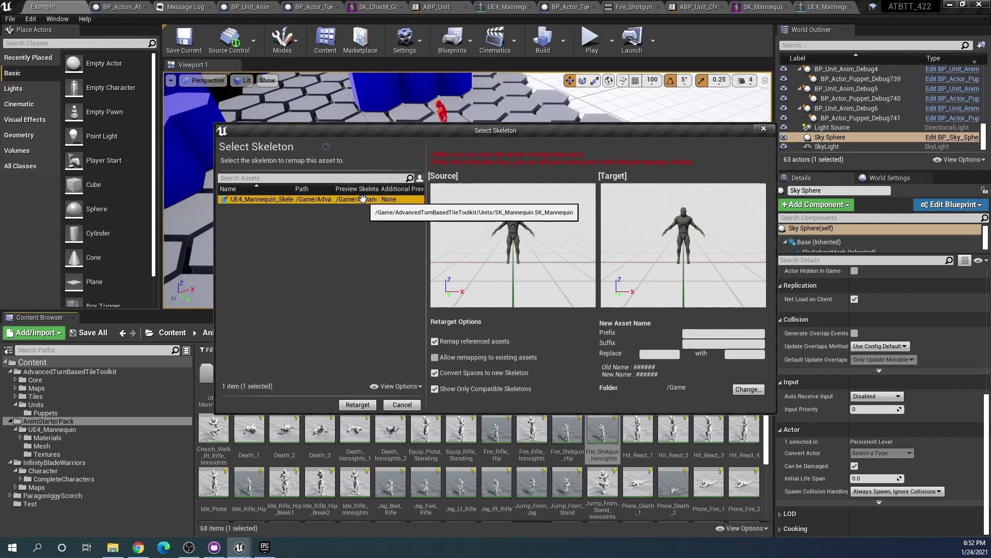
pyautogui.click(358, 405)
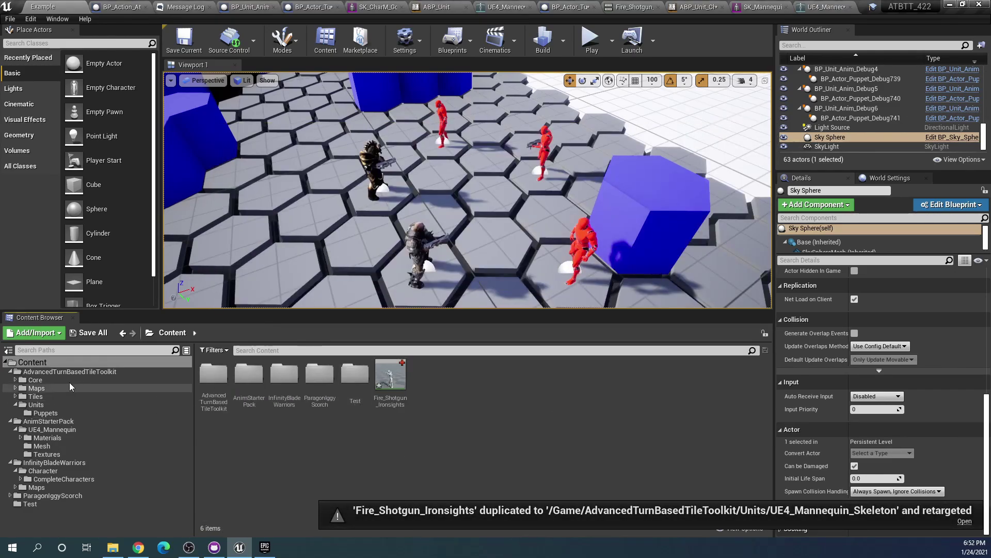
# Rename the retargeted animation in the Content folder as A_Fire_Shotgun_Ironsights.
pyautogui.click(389, 372)
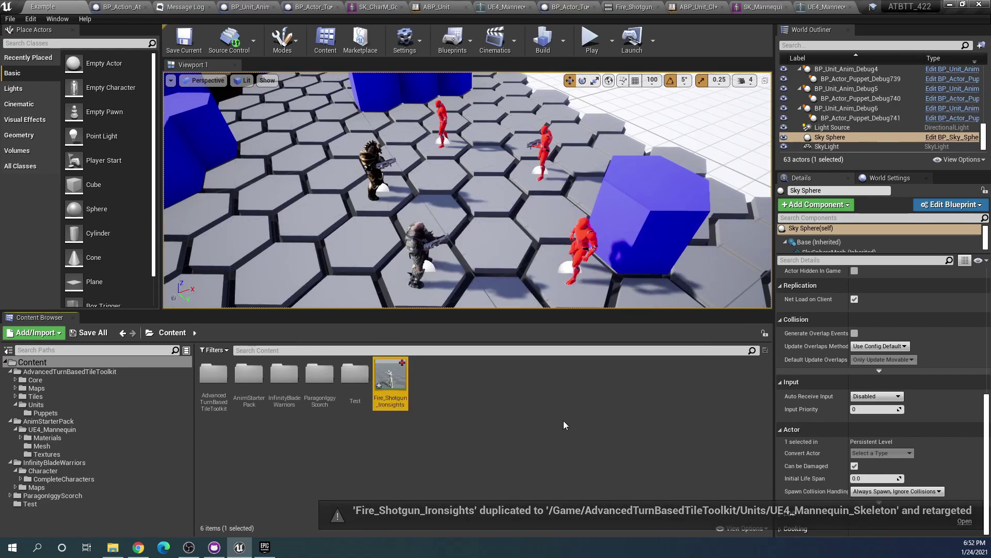
pyautogui.press('F2')
pyautogui.write('A_Fire_Shc')
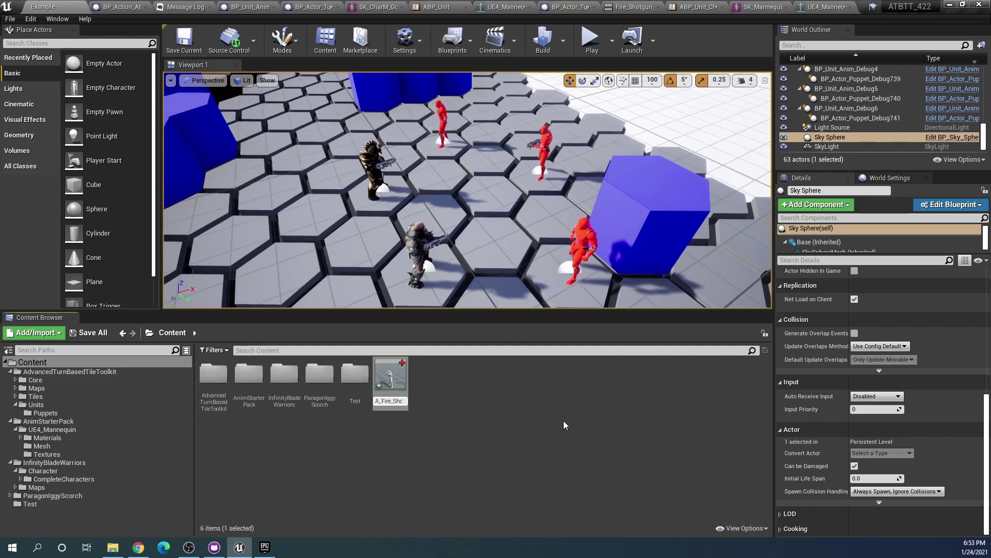
pyautogui.press('Return')
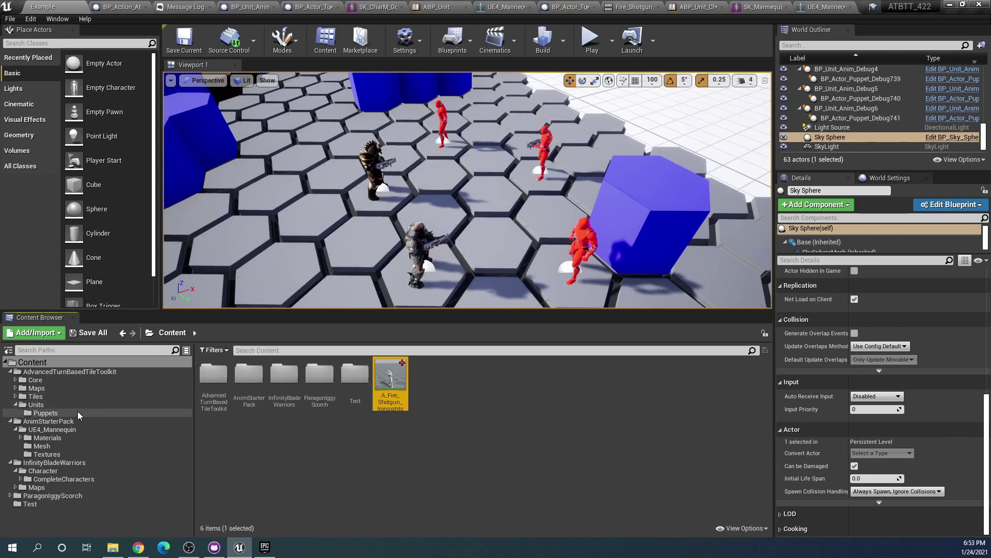
# Open A_Fire_Shotgun_Ironsights from the Content folder and examine its preview and its link to the skeleton's child animation blueprint.
pyautogui.click(67, 406)
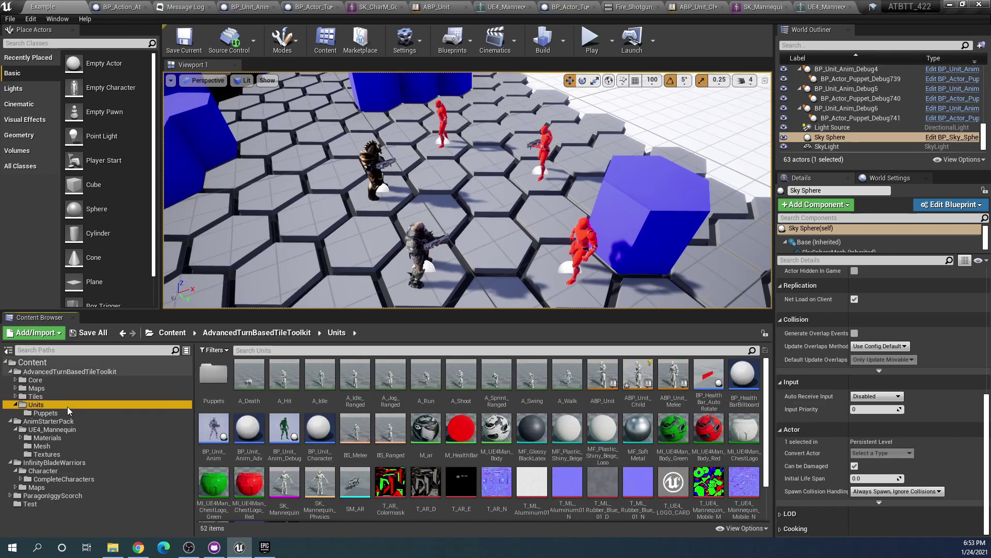
pyautogui.click(71, 363)
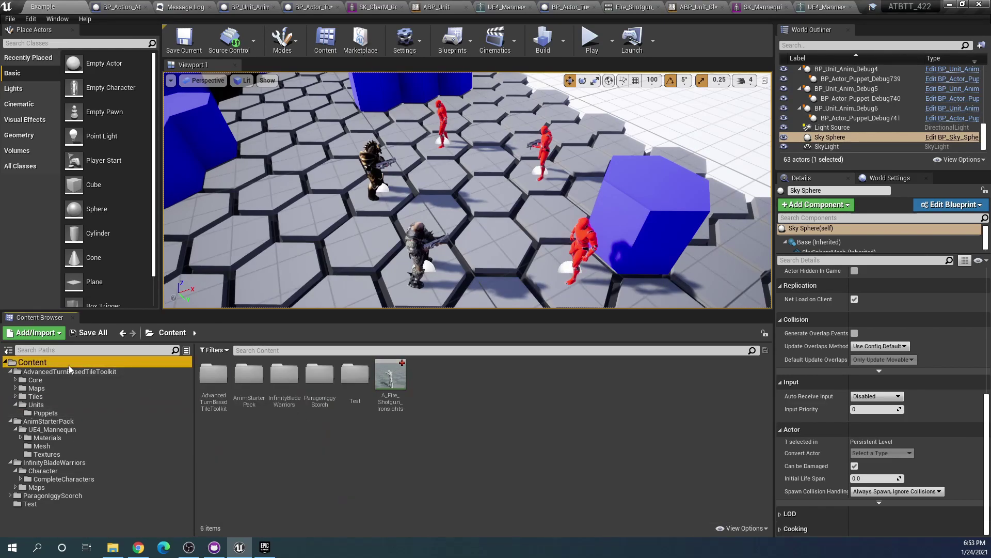
pyautogui.doubleClick(389, 383)
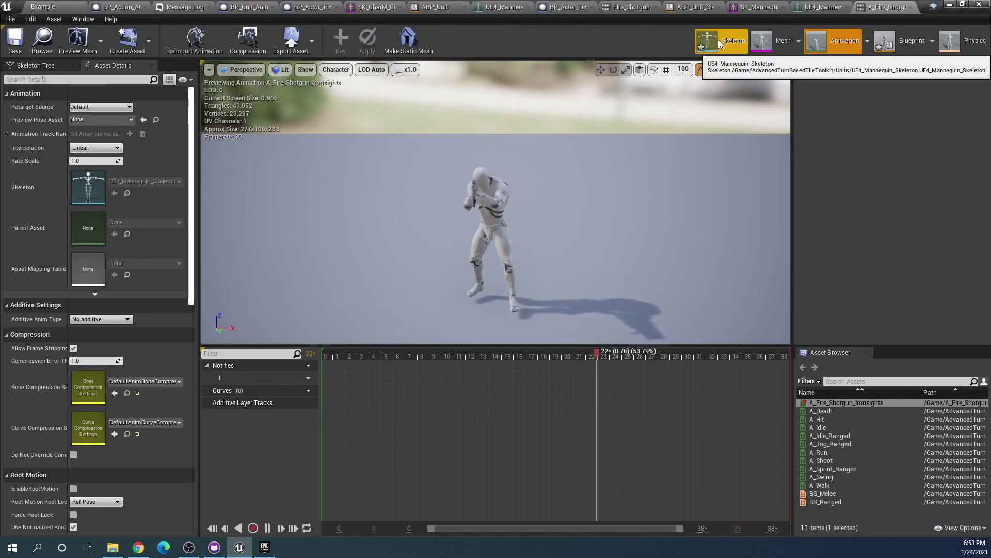
pyautogui.click(912, 44)
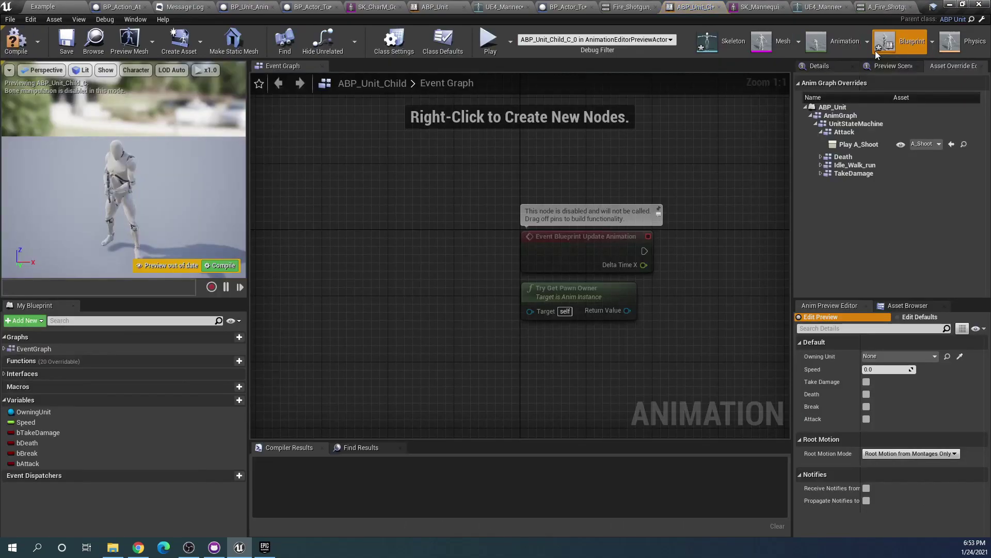
pyautogui.click(840, 46)
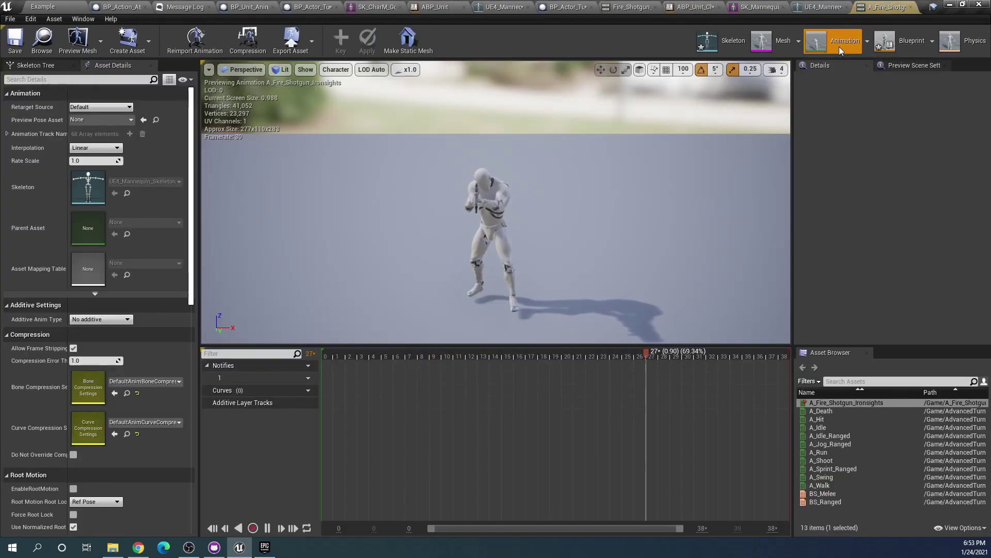
pyautogui.click(896, 46)
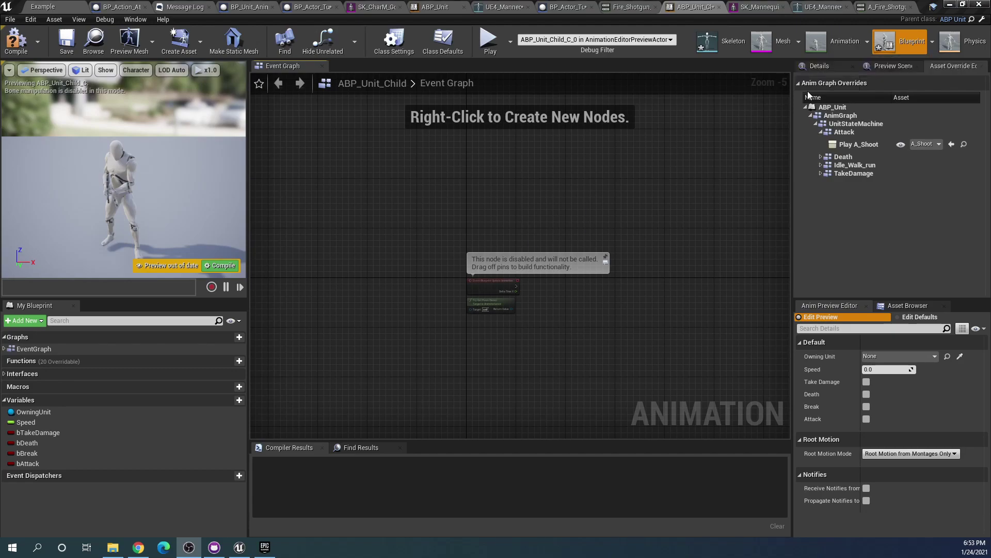
pyautogui.click(836, 47)
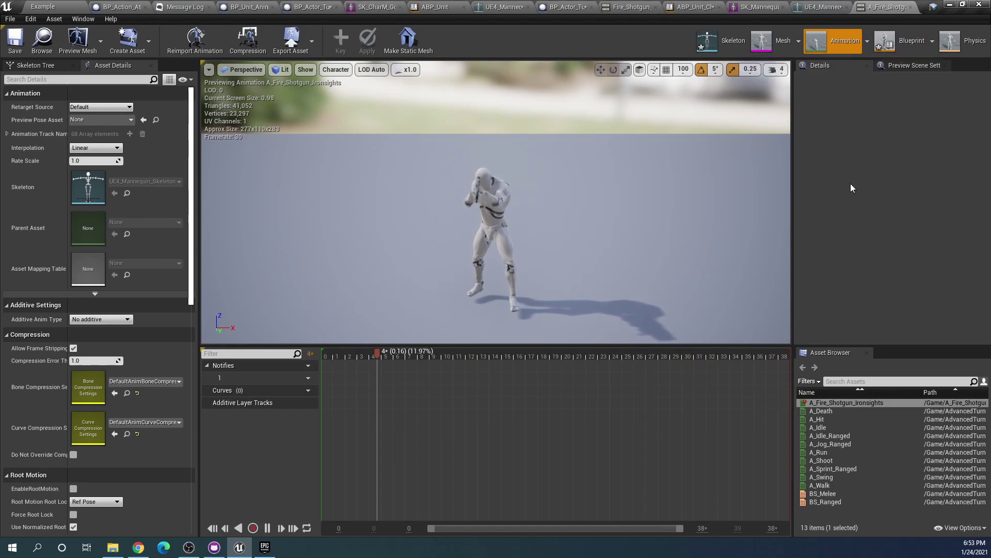
# Override Play A_Shoot in ABP_Unit_Child's Attack state with A_Fire_Shotgun_Ironsights and compile the blueprint.
pyautogui.click(911, 41)
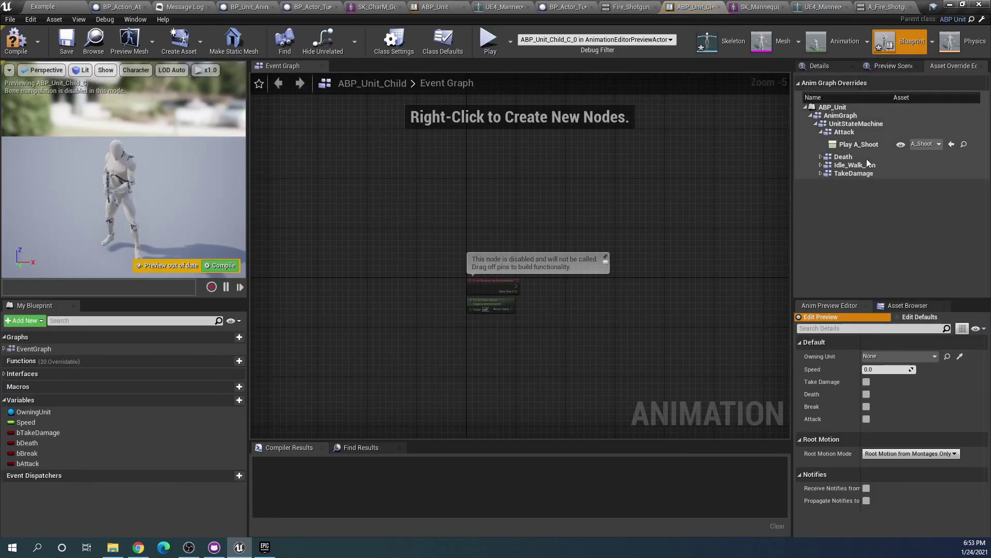
pyautogui.click(932, 144)
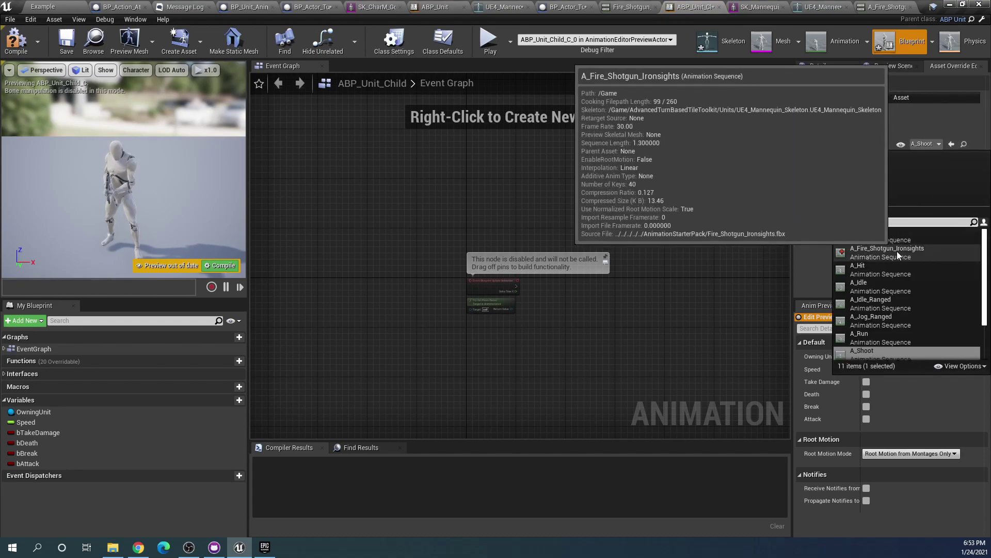
pyautogui.click(897, 251)
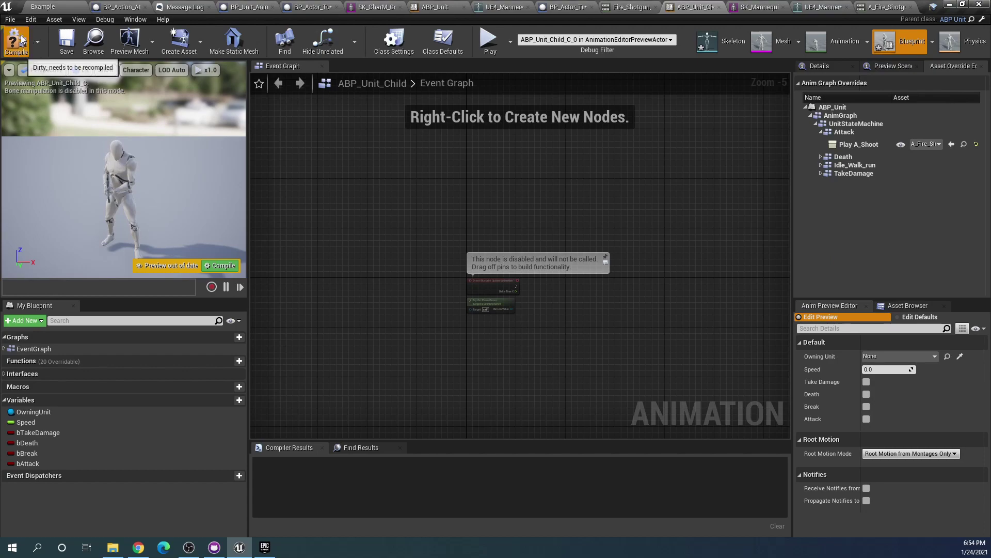
pyautogui.click(16, 41)
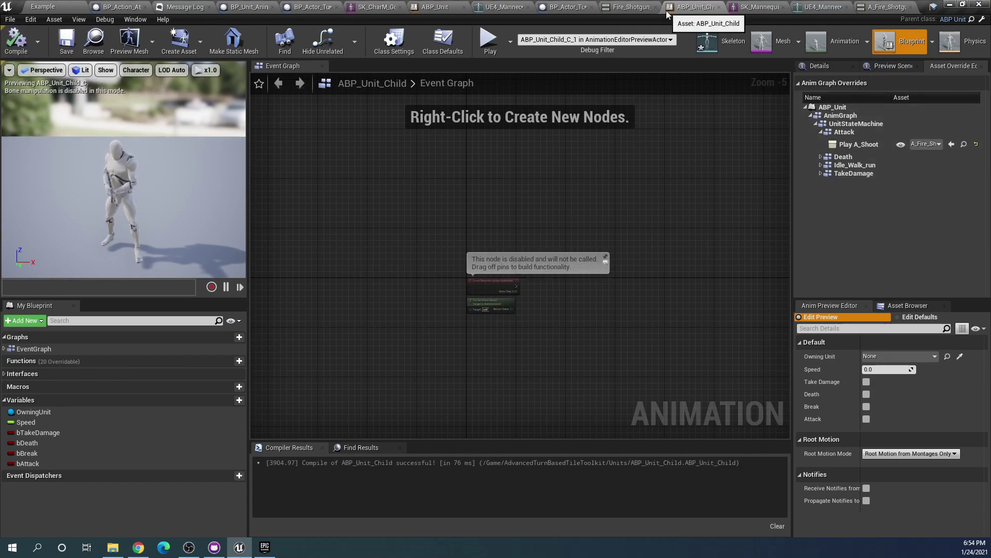
# Reset the Puppet Class of BP_Unit_Anim2 in the Example level to BP_Actor_Puppet.
pyautogui.click(45, 6)
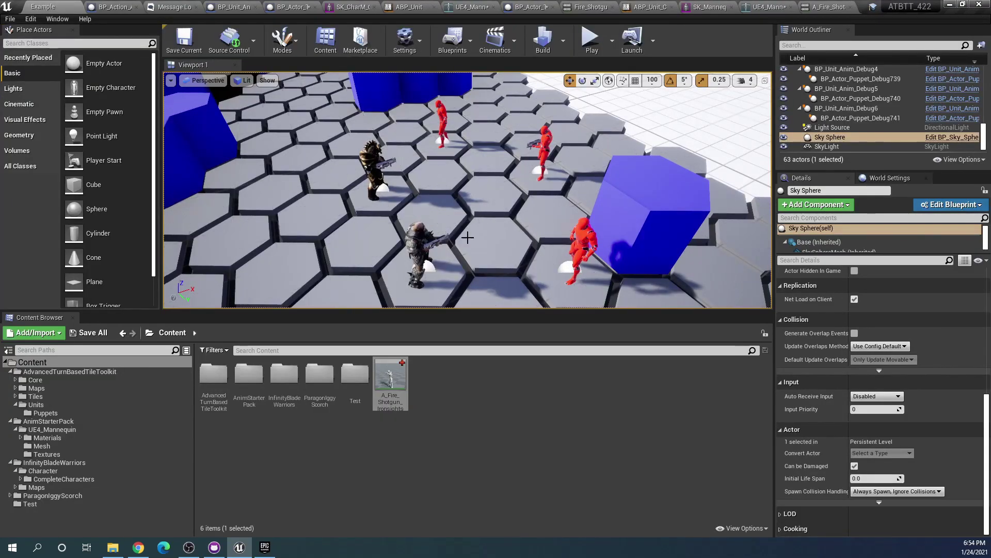
pyautogui.click(421, 247)
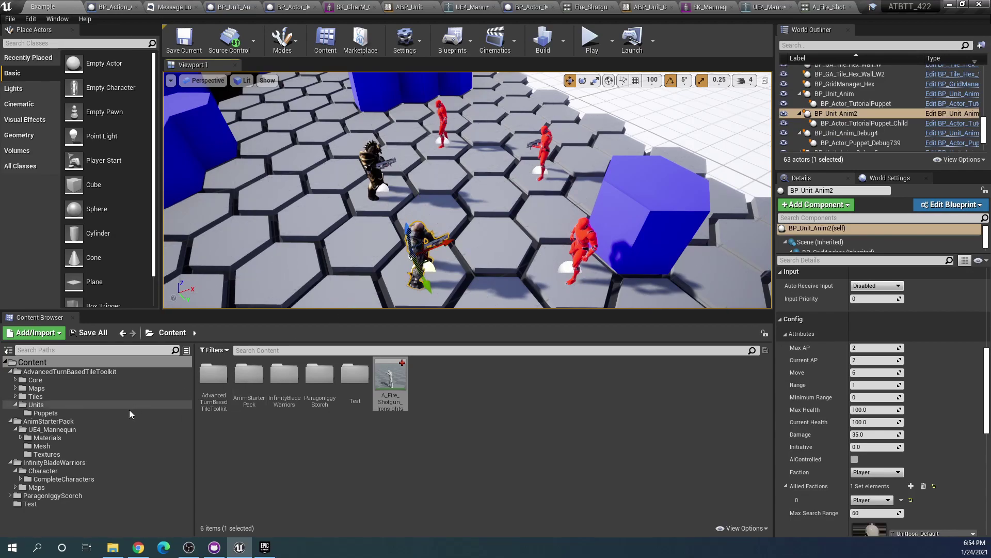
pyautogui.click(74, 412)
pyautogui.click(72, 405)
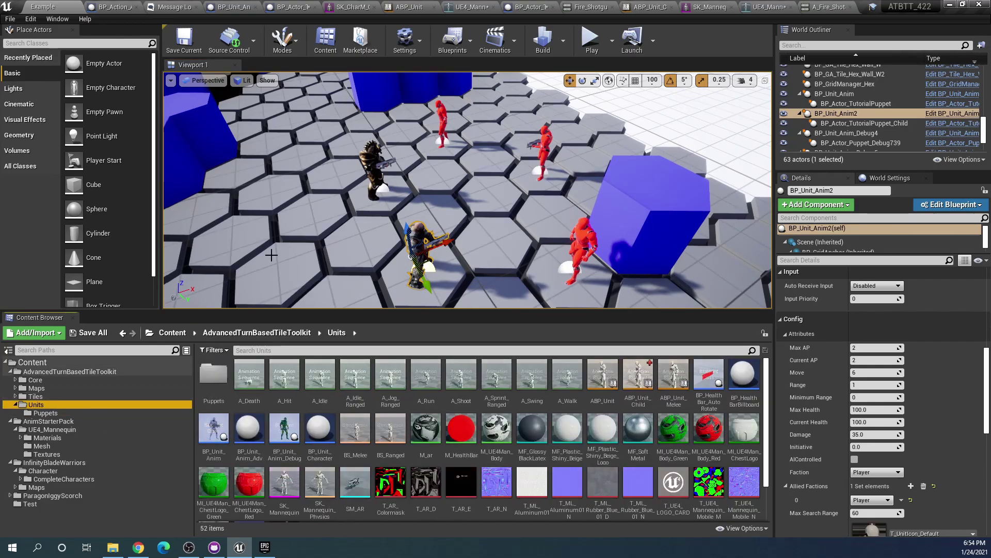
pyautogui.scroll(-10, 891, 400)
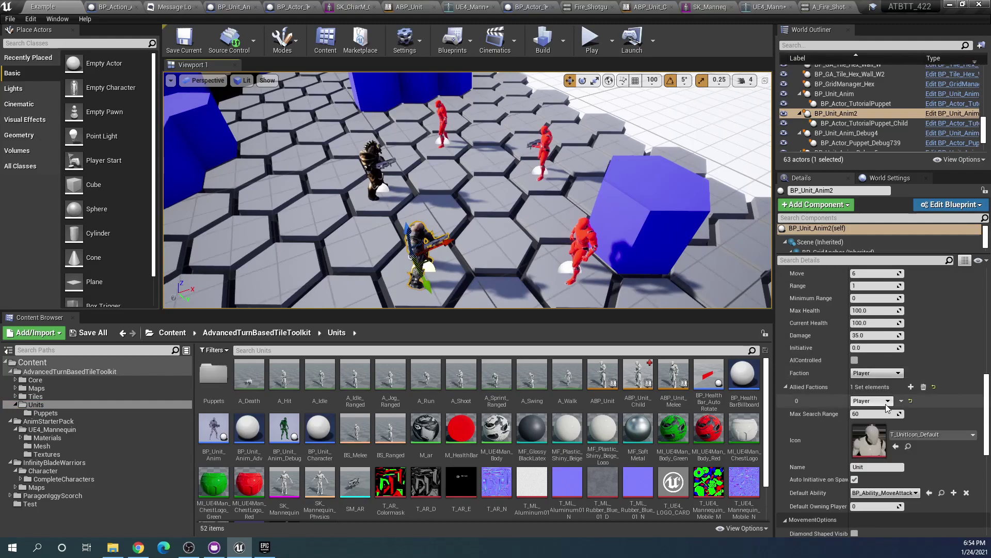
pyautogui.click(968, 428)
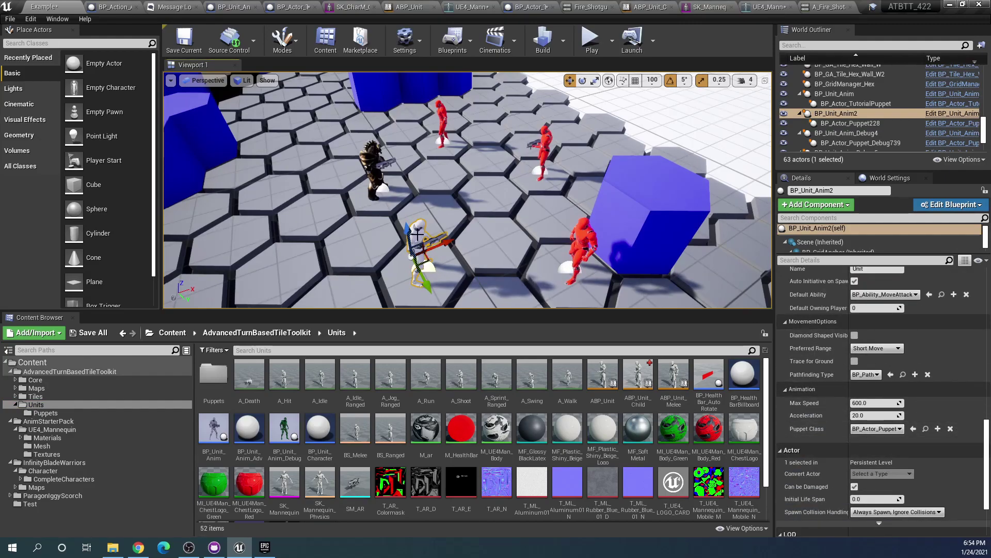
# Open BP_Actor_Puppet from the Puppets folder and set its UnitMesh component's Anim Class to ABP_Unit_Child.
pyautogui.doubleClick(221, 395)
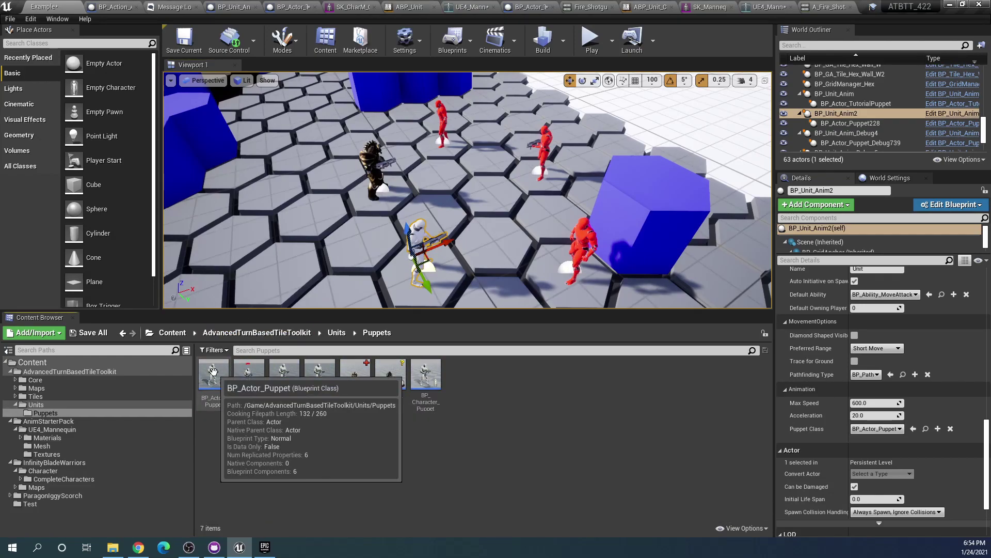
pyautogui.doubleClick(214, 372)
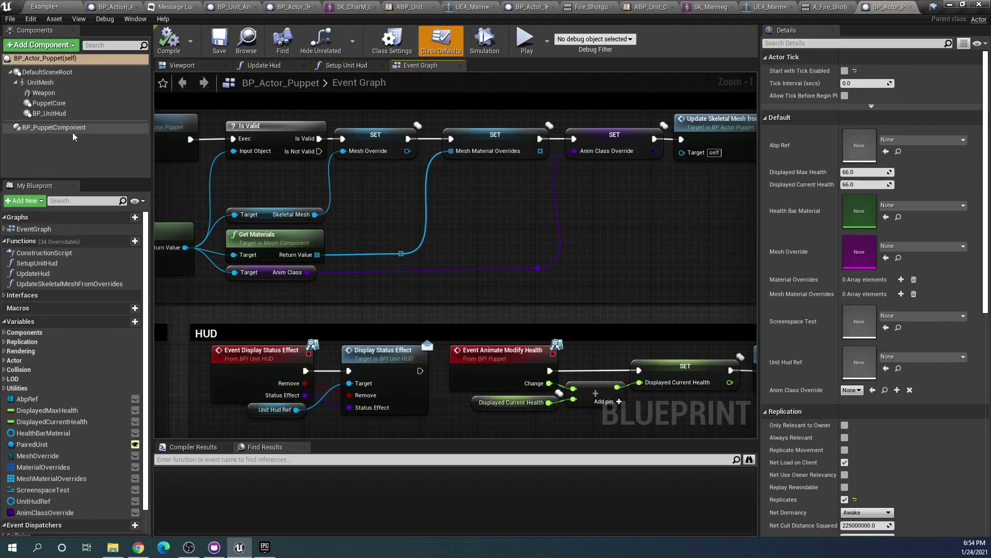
pyautogui.click(79, 82)
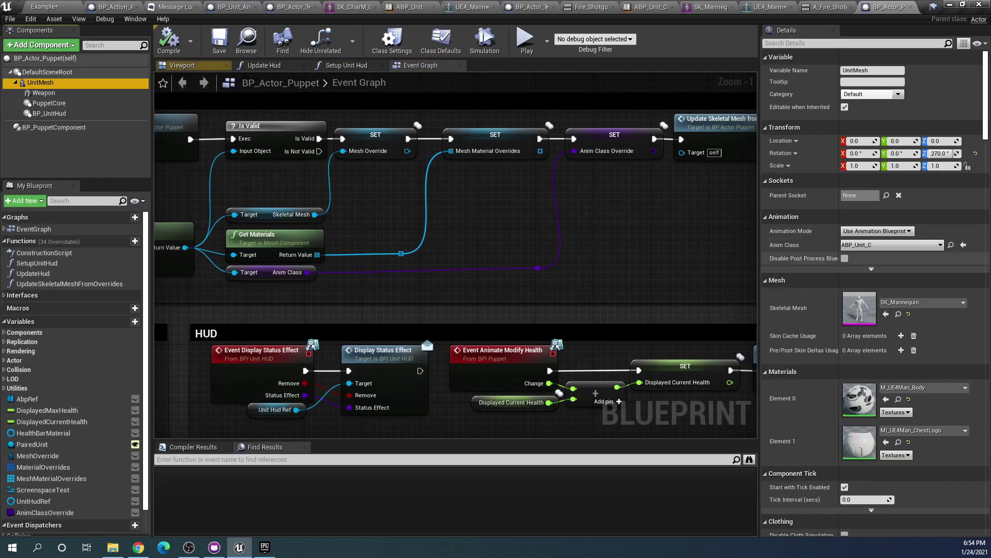
pyautogui.click(892, 245)
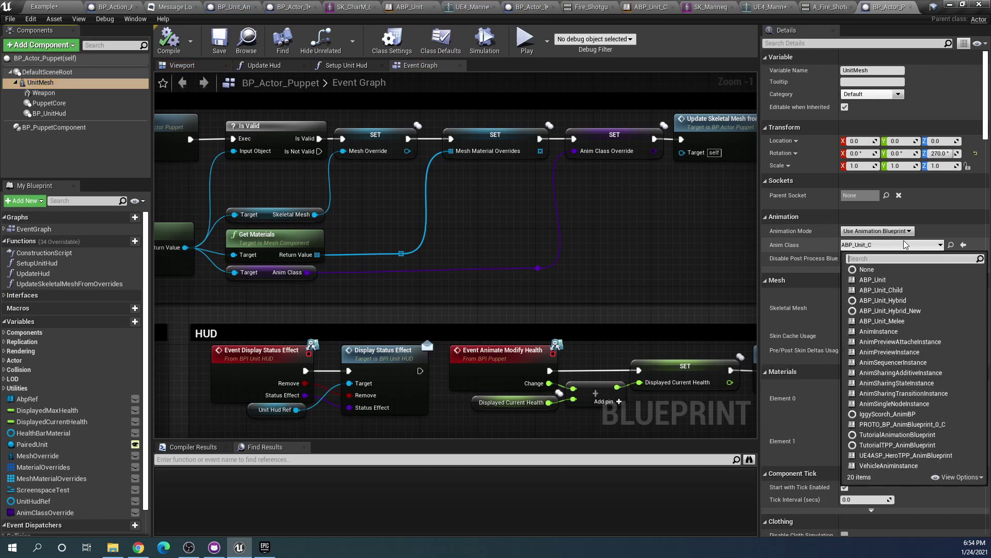
pyautogui.click(874, 289)
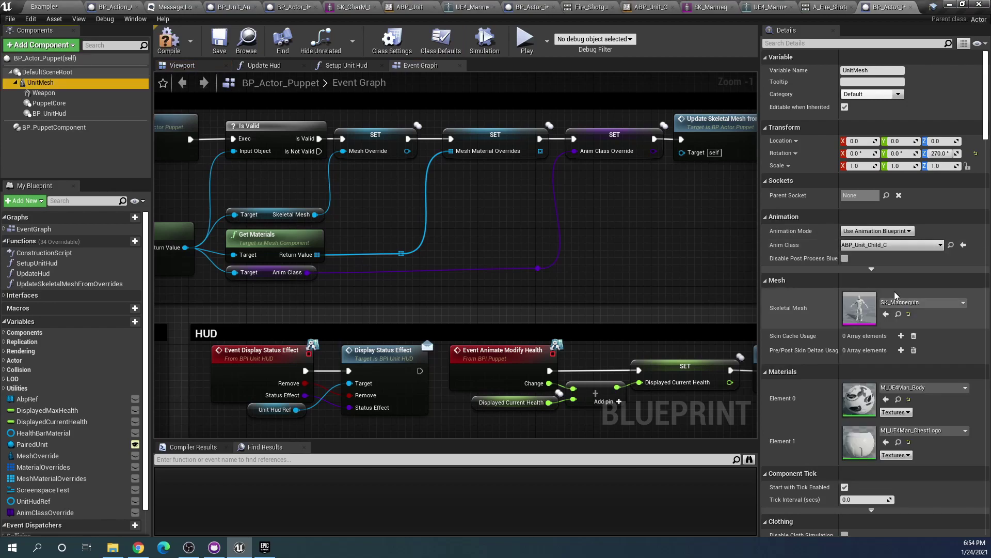
pyautogui.click(185, 67)
# Play the Example level, attack the adjacent red unit with the mannequin unit to test the shooting animation, and stop the session.
pyautogui.click(36, 6)
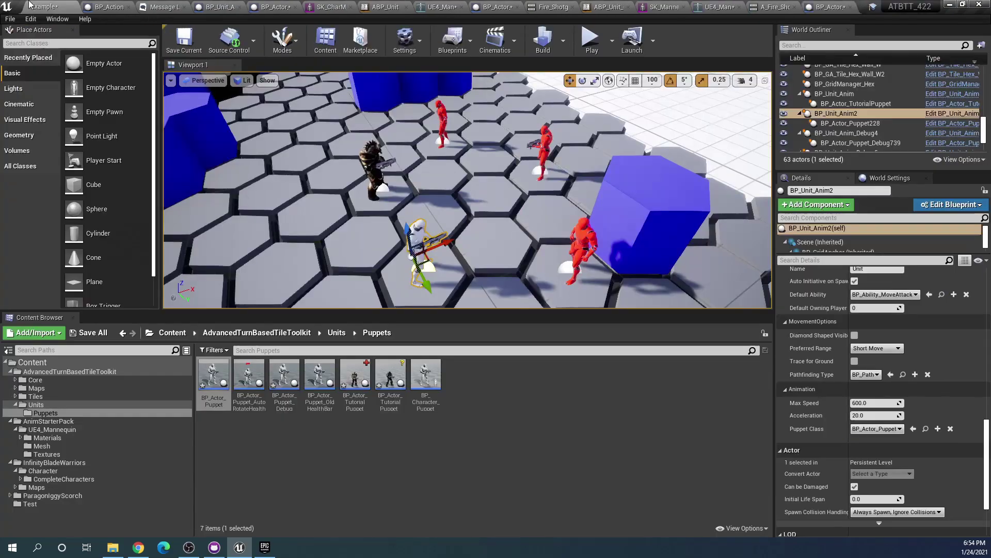
pyautogui.click(592, 39)
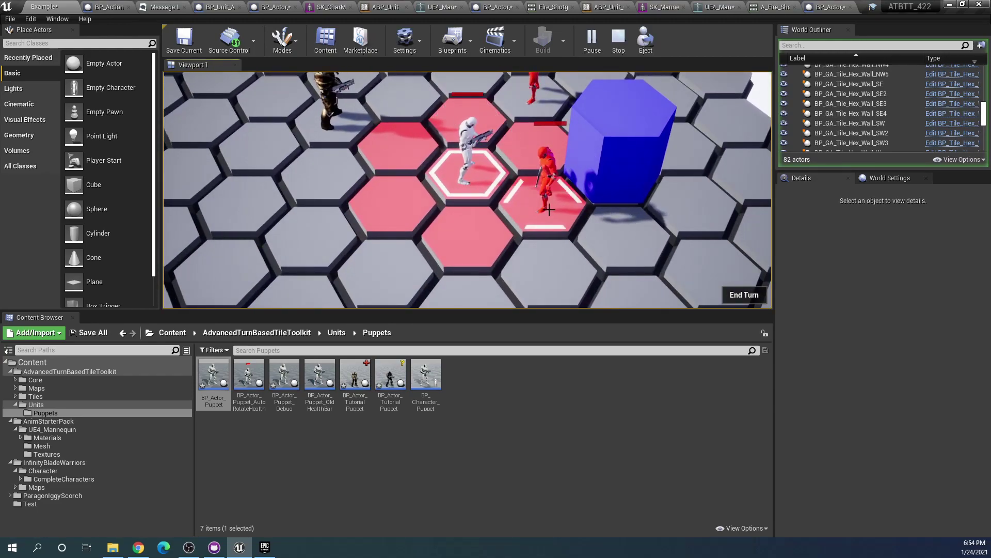
pyautogui.click(548, 209)
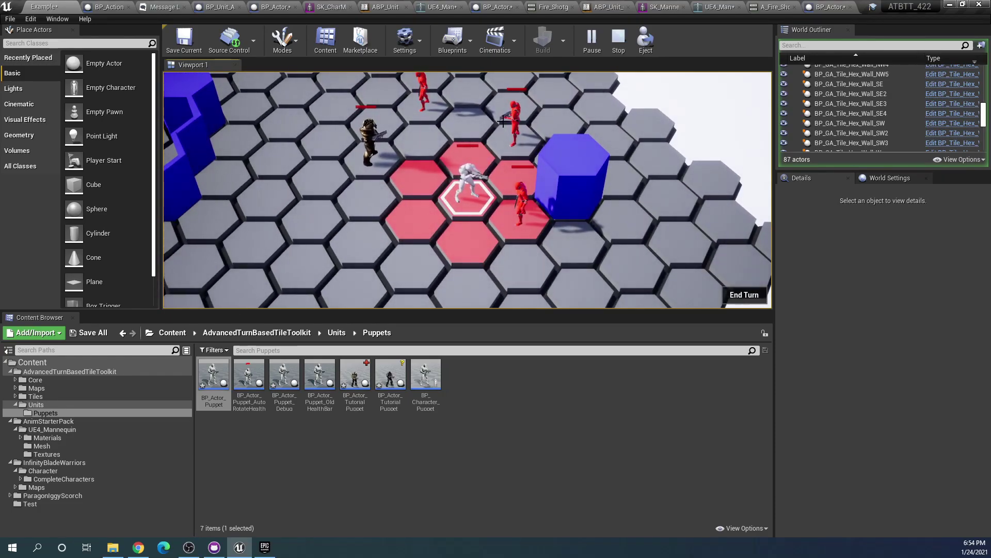
pyautogui.click(618, 39)
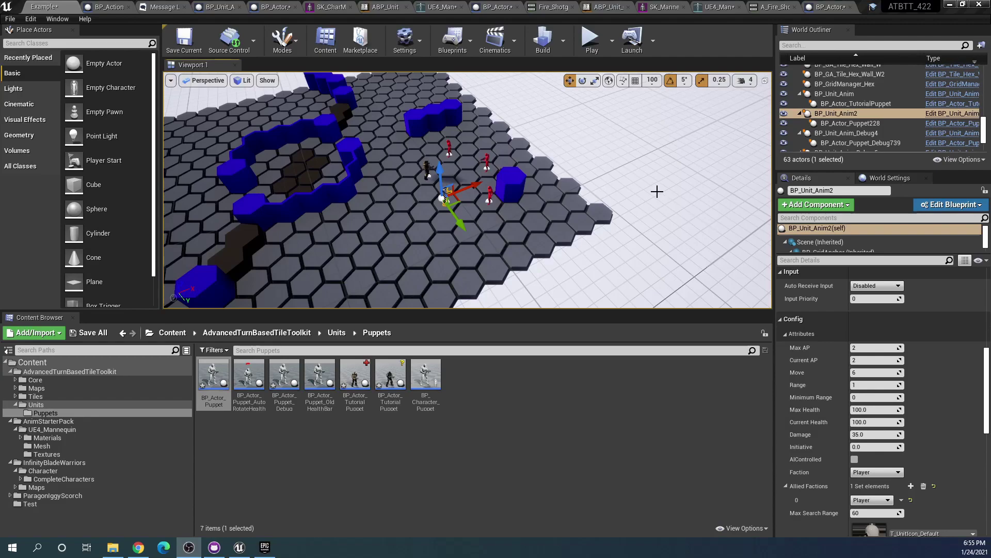
# Close all other open asset editors and open the ABP_Unit animation blueprint from the Units folder.
pyautogui.rightClick(43, 6)
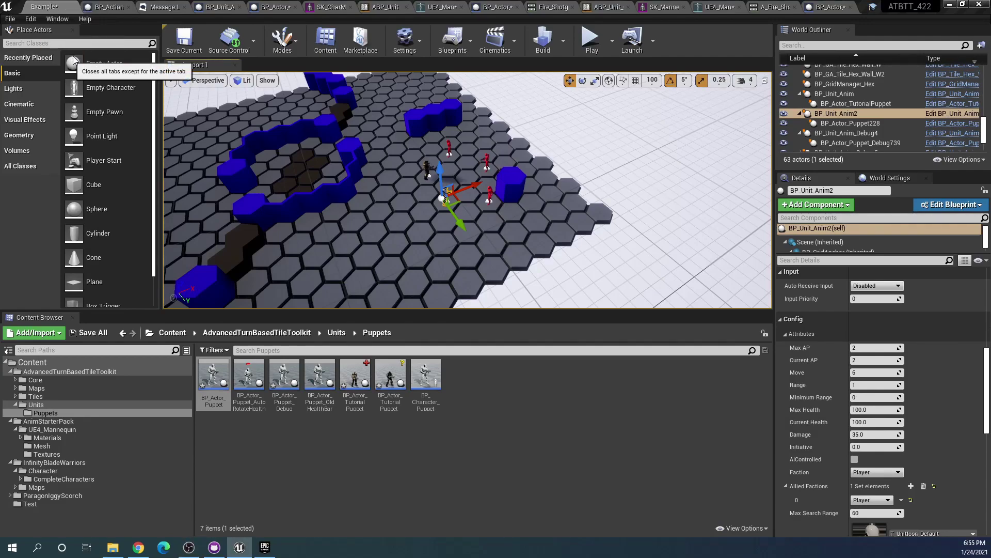
pyautogui.click(75, 61)
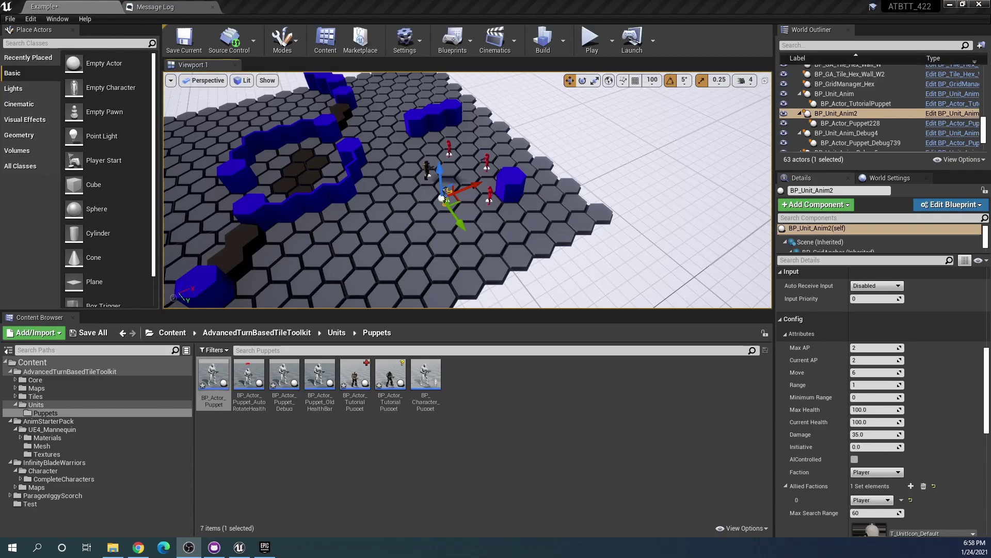
pyautogui.click(54, 407)
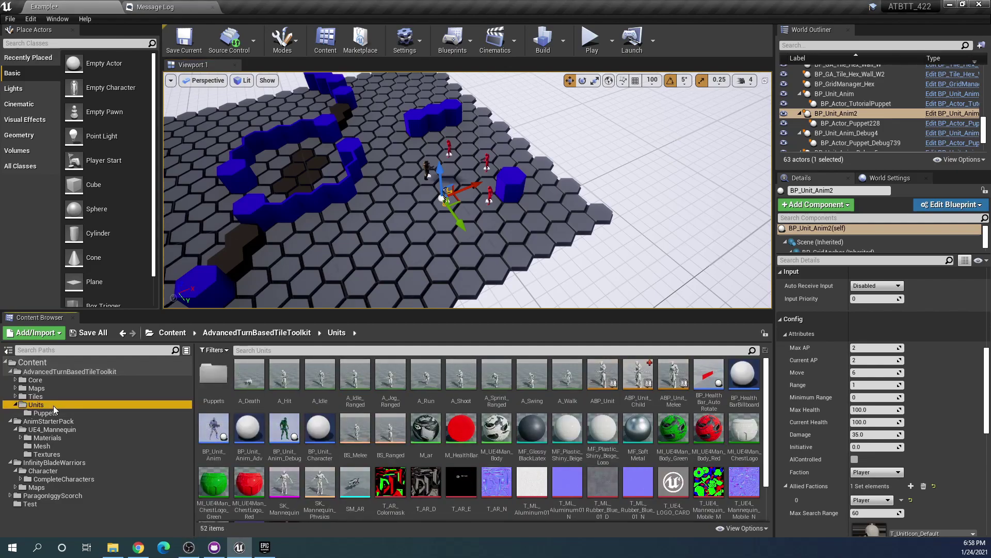
pyautogui.doubleClick(601, 380)
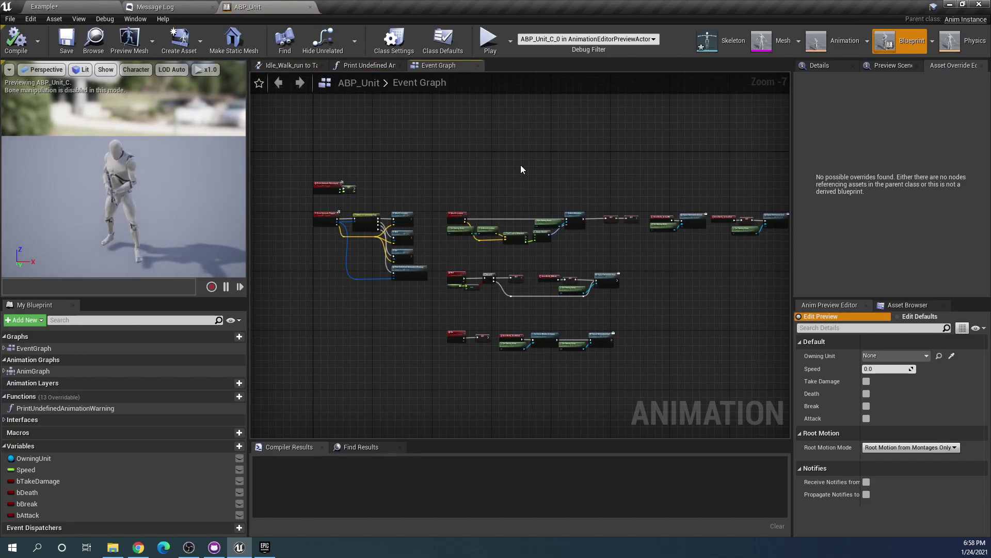
# Compare the timeline notifies of the A_Shoot and A_Fire_Shotgun_Ironsights animations.
pyautogui.click(843, 41)
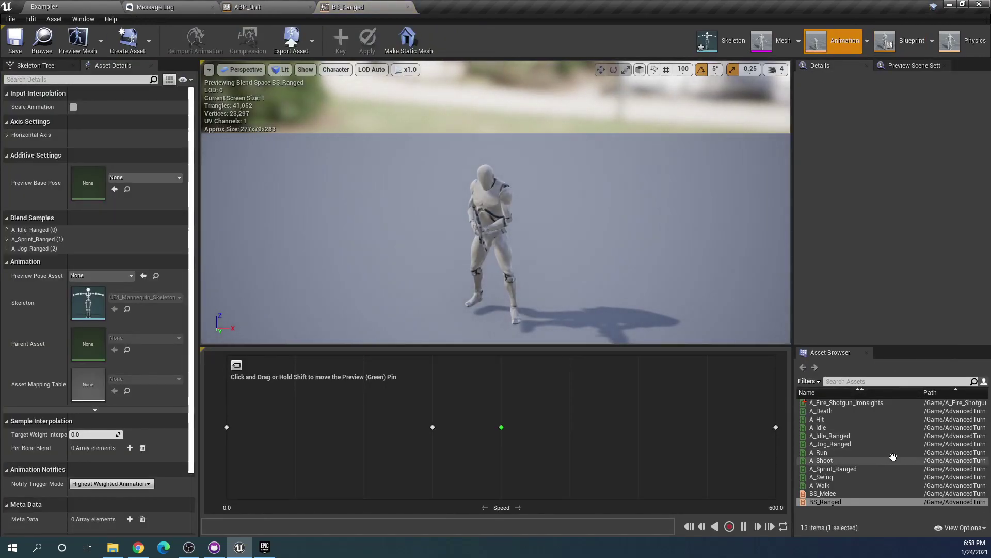
pyautogui.doubleClick(828, 460)
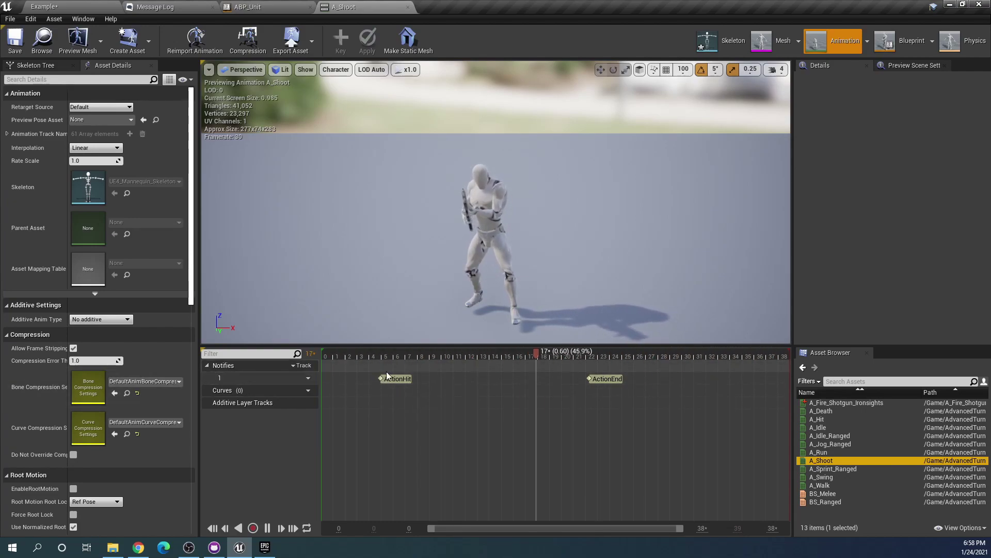
pyautogui.doubleClick(851, 405)
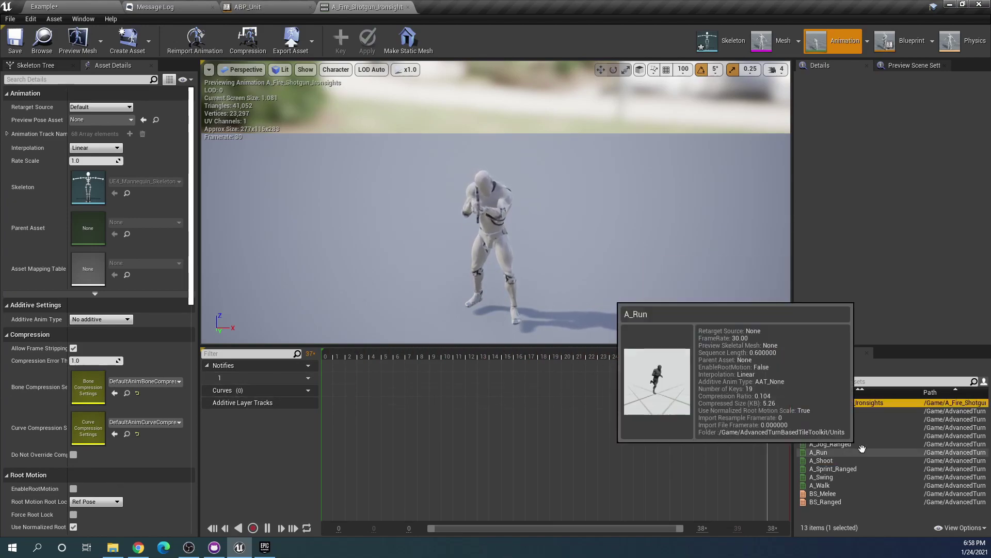
pyautogui.doubleClick(843, 460)
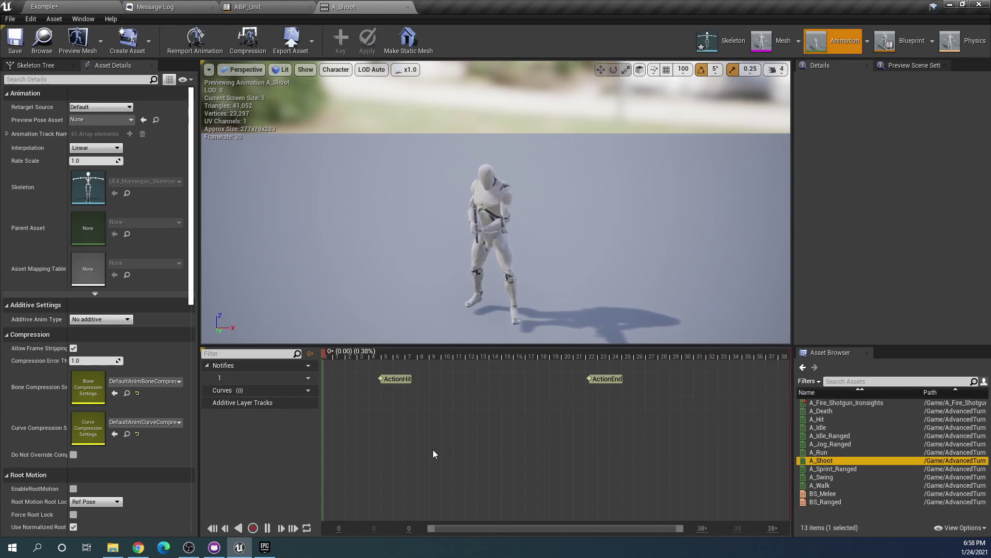
# Pause A_Shoot and scrub through its timeline to examine the pose around the ActionHit notify.
pyautogui.click(268, 528)
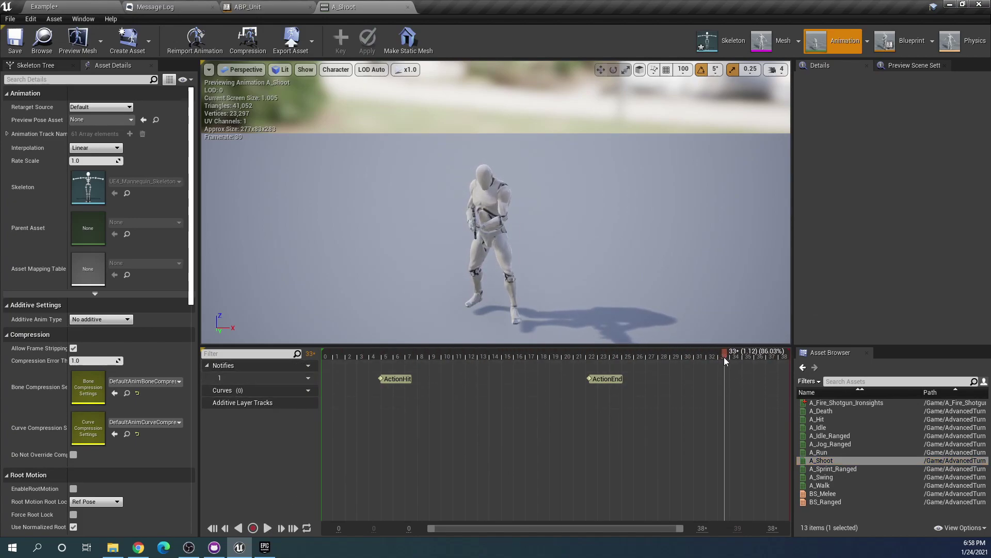
pyautogui.moveTo(724, 355); pyautogui.dragTo(441, 352)
pyautogui.click(909, 43)
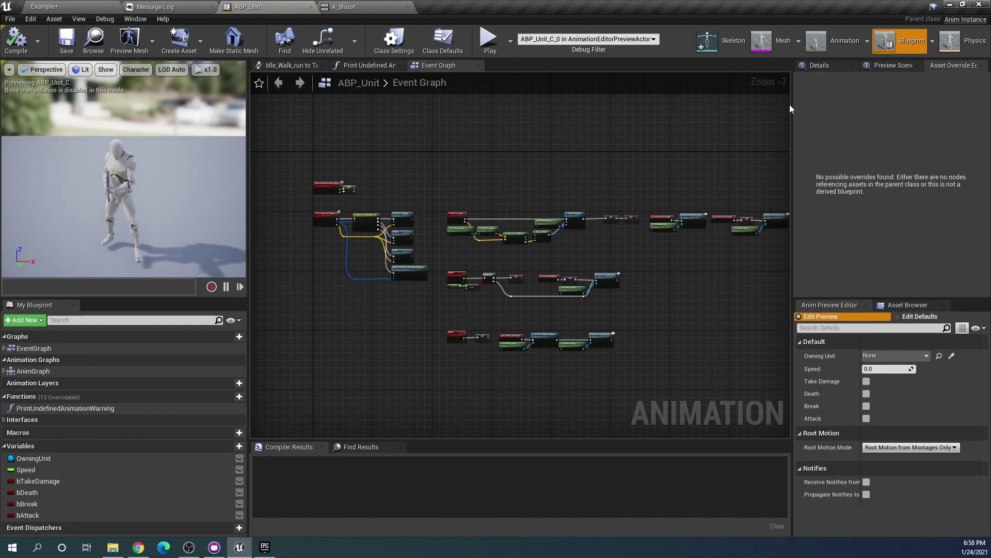
pyautogui.click(848, 38)
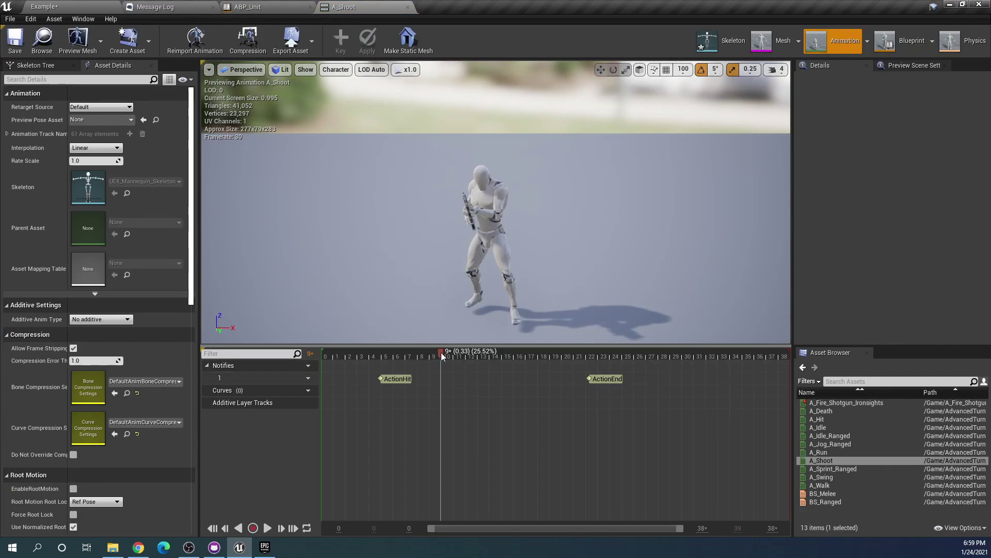
pyautogui.moveTo(441, 352); pyautogui.dragTo(348, 355)
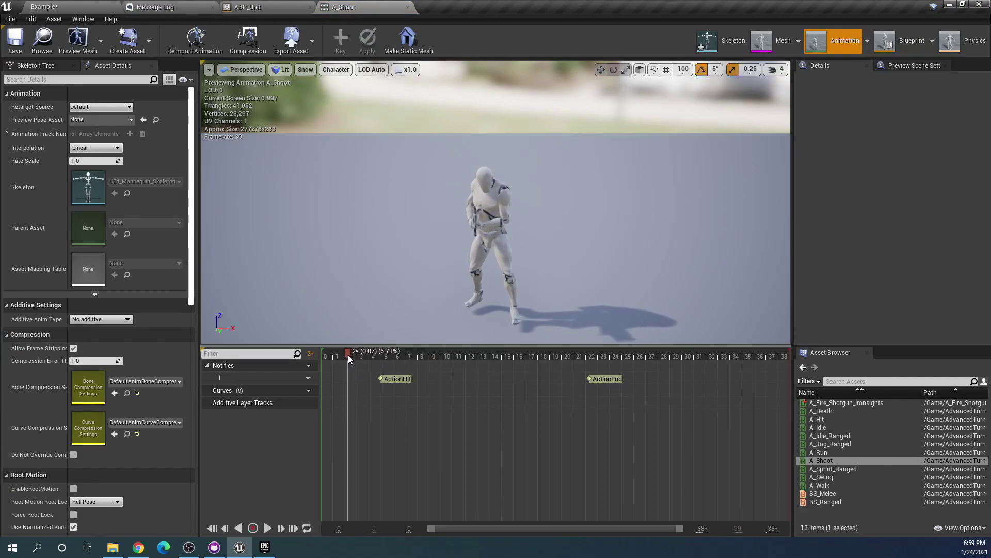
pyautogui.moveTo(348, 354); pyautogui.dragTo(388, 375)
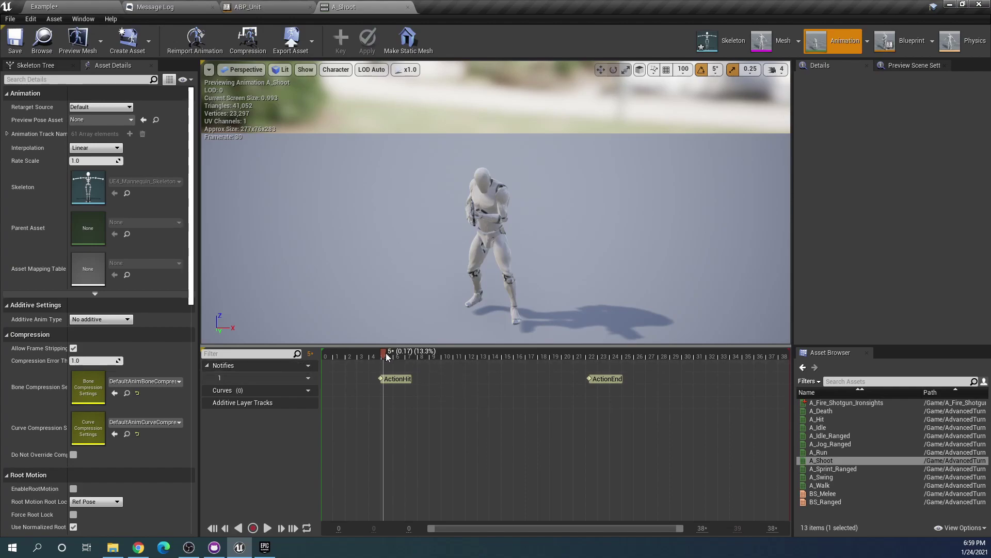
pyautogui.moveTo(386, 355); pyautogui.dragTo(370, 369)
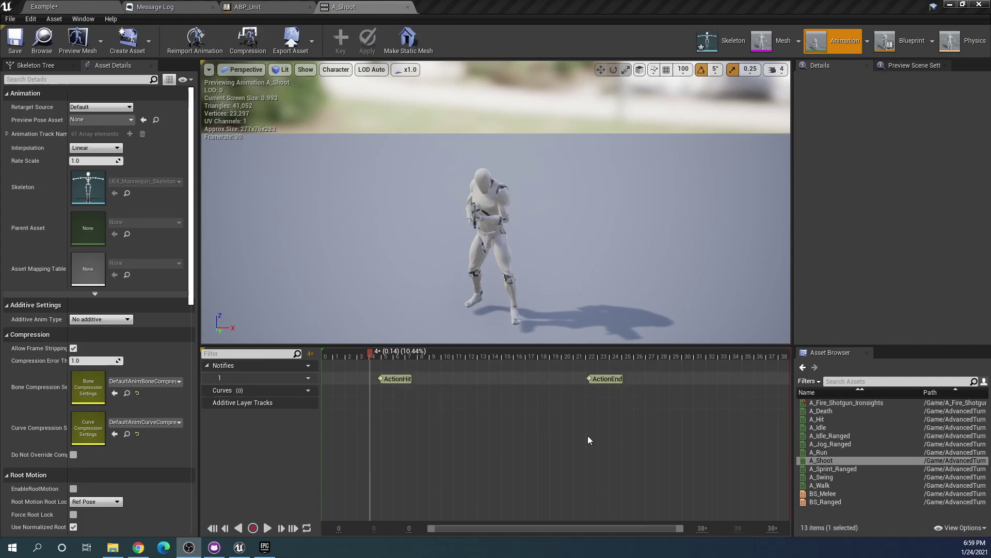
# Examine the AnimNotify_ActionHit and AnimNotify_ActionEnd events and their Signal Animation Event calls in ABP_Unit's event graph.
pyautogui.click(907, 45)
pyautogui.scroll(3, 476, 196)
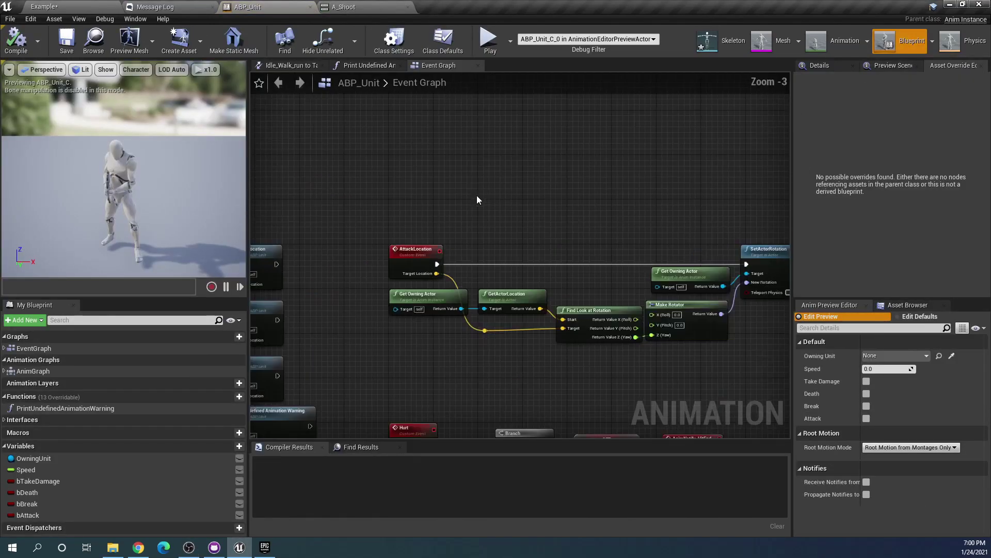
pyautogui.moveTo(468, 194); pyautogui.dragTo(341, 102, button='right')
pyautogui.moveTo(621, 230); pyautogui.dragTo(351, 253, button='right')
pyautogui.scroll(3, 552, 236)
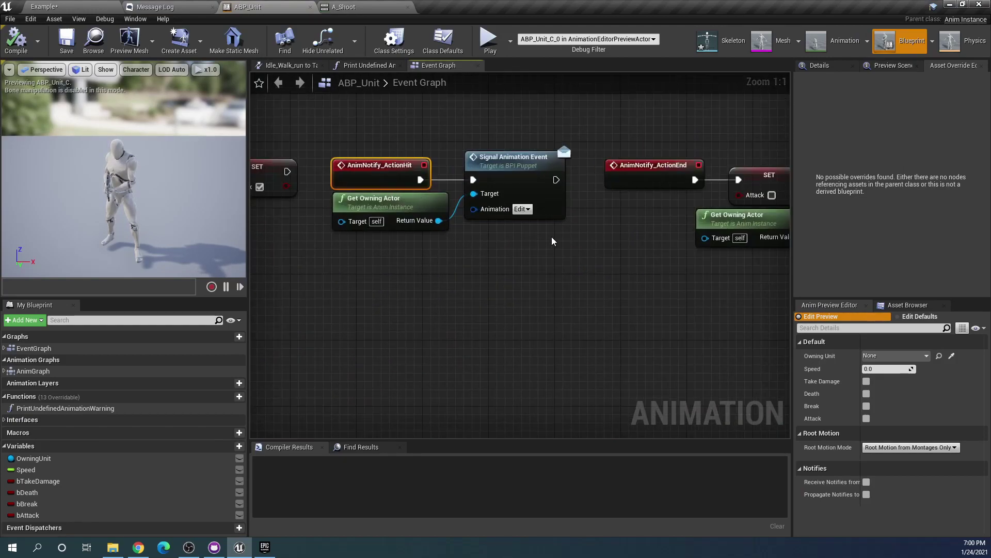
pyautogui.scroll(-1, 552, 237)
pyautogui.moveTo(652, 258); pyautogui.dragTo(633, 186)
pyautogui.click(578, 278)
pyautogui.scroll(-3, 533, 296)
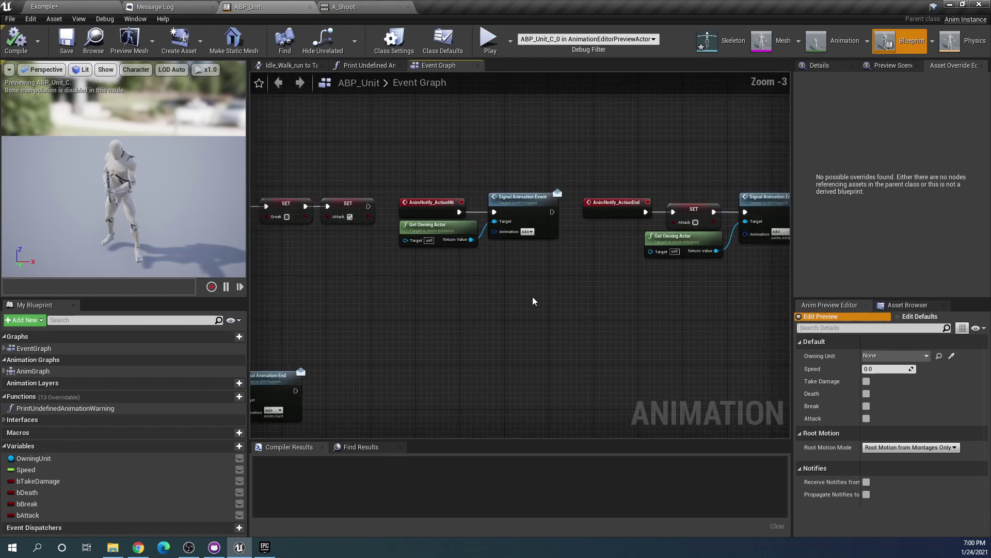
pyautogui.scroll(3, 478, 353)
pyautogui.scroll(1, 478, 353)
pyautogui.moveTo(259, 187); pyautogui.dragTo(365, 179, button='right')
pyautogui.moveTo(477, 173); pyautogui.dragTo(426, 183, button='right')
pyautogui.scroll(-1, 433, 179)
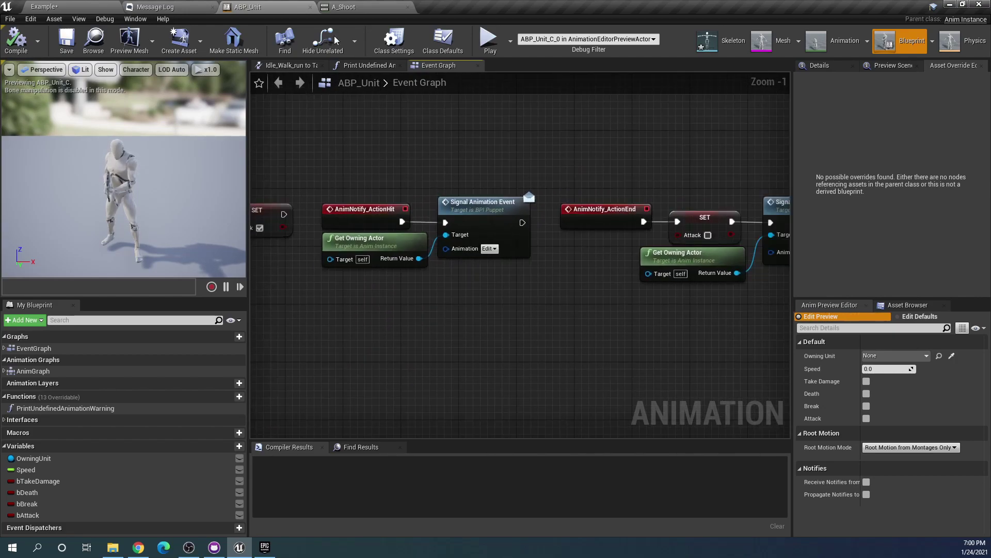
# Open the A_Fire_Shotgun_Ironsights animation and scrub its timeline from the first frame.
pyautogui.click(846, 42)
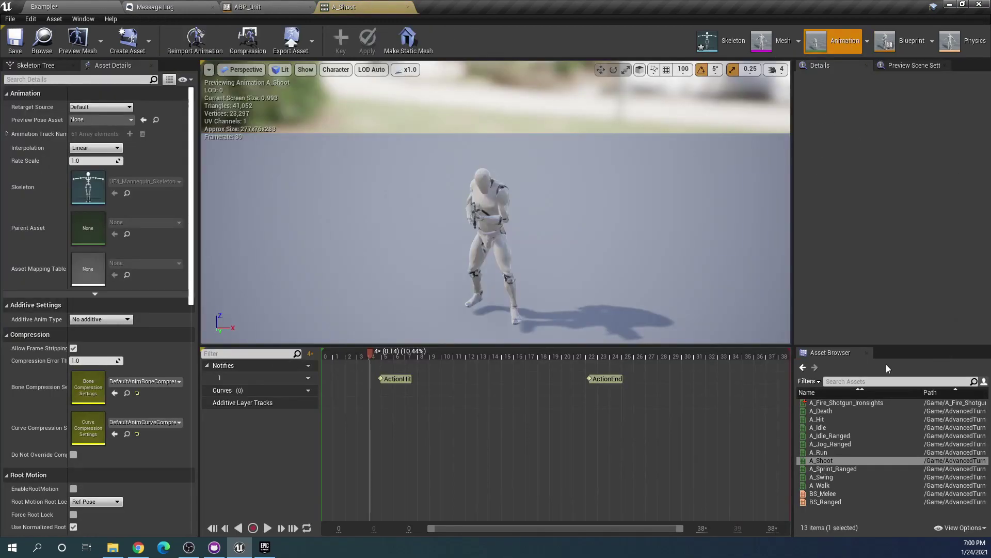
pyautogui.click(856, 403)
pyautogui.doubleClick(857, 403)
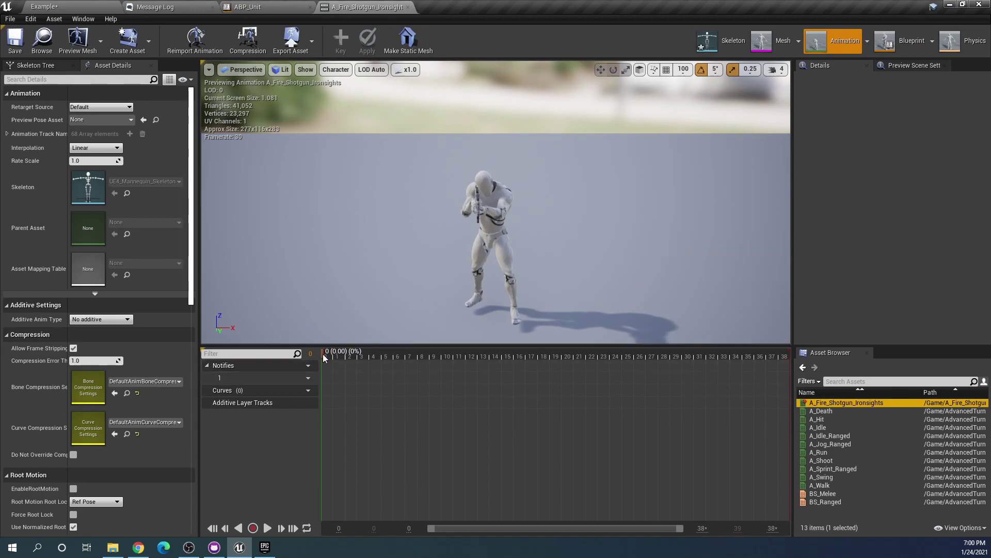
pyautogui.moveTo(324, 358); pyautogui.dragTo(264, 479)
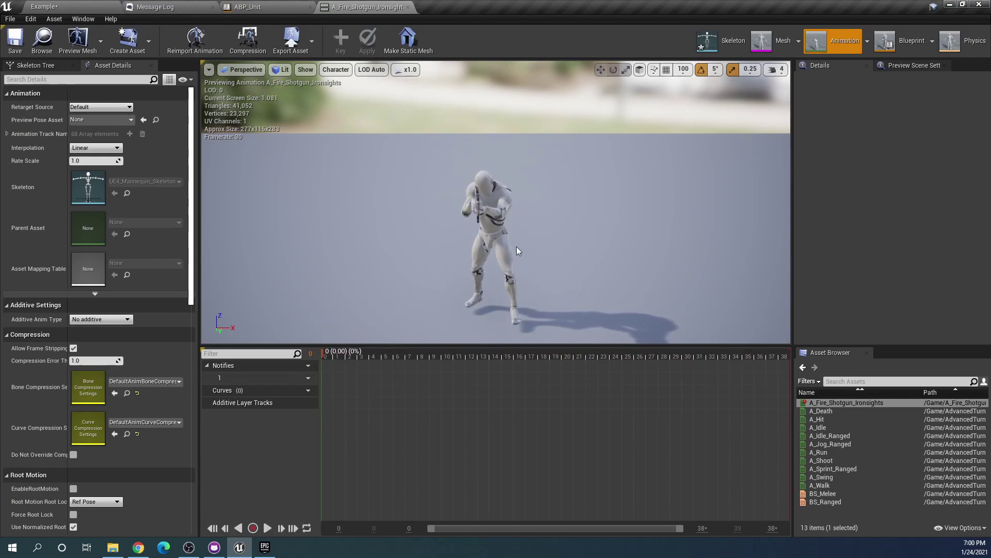
# Play the A_Fire_Shotgun_Ironsights animation from a side view and pause it to examine the firing motion.
pyautogui.moveTo(403, 309); pyautogui.dragTo(472, 294, button='right')
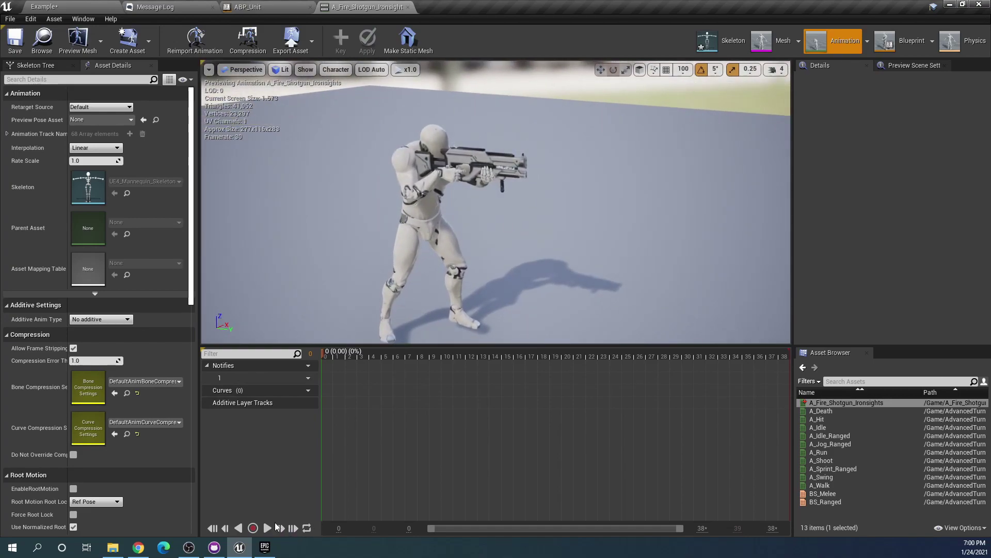
pyautogui.click(268, 527)
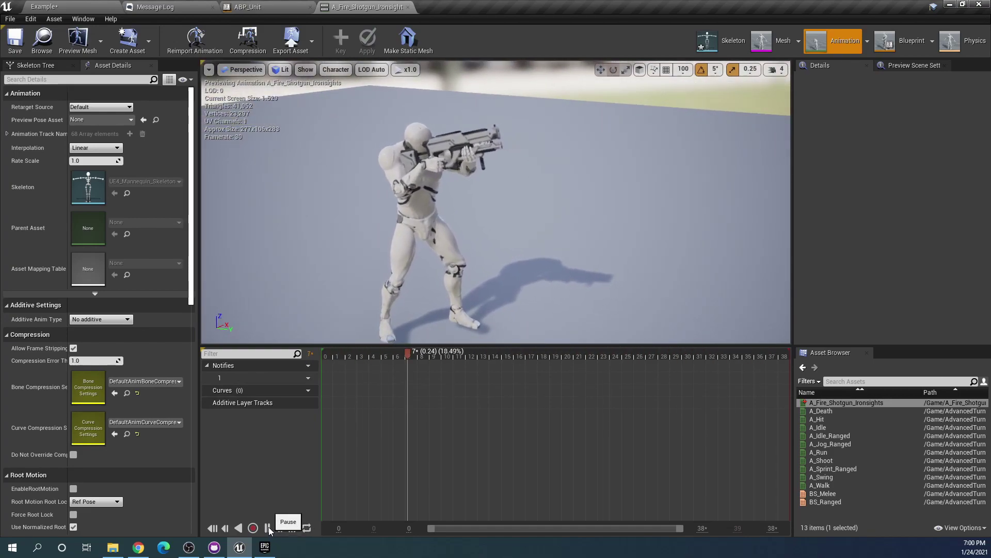
pyautogui.click(268, 527)
# Add the ActionHit skeleton notify to A_Fire_Shotgun_Ironsights just after frame 3, at about 0.12 s.
pyautogui.moveTo(425, 355); pyautogui.dragTo(364, 342)
pyautogui.rightClick(363, 376)
pyautogui.moveTo(389, 391)
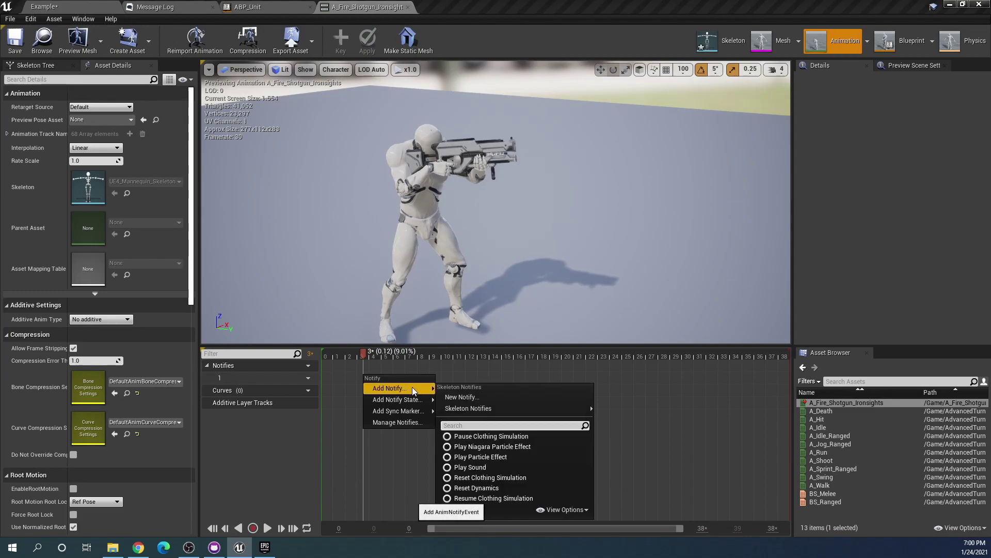
pyautogui.moveTo(482, 407)
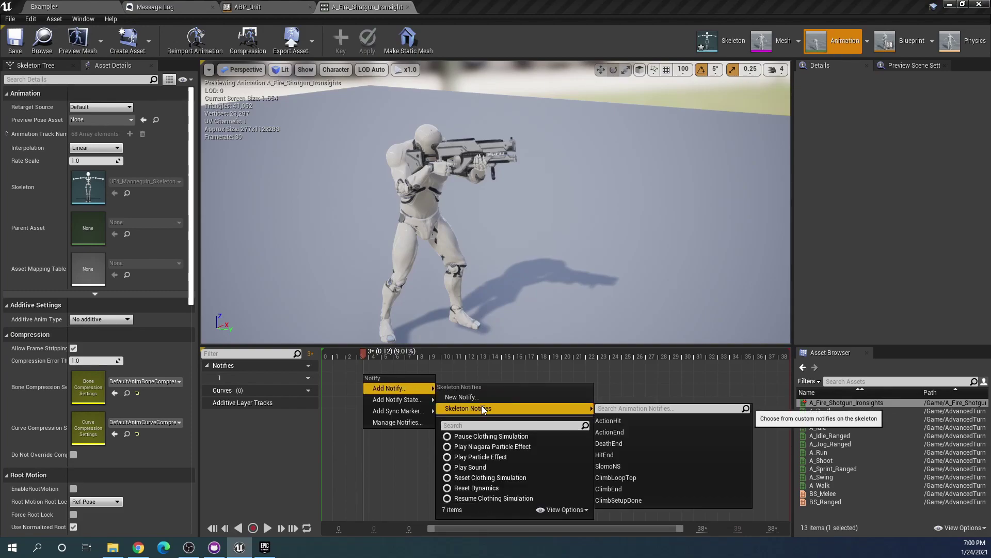
pyautogui.click(633, 420)
# Add the ActionEnd skeleton notify just after frame 30, at about 1.01 s, and scrub the closing frames around it.
pyautogui.moveTo(365, 355); pyautogui.dragTo(816, 363)
pyautogui.moveTo(640, 356); pyautogui.dragTo(687, 373)
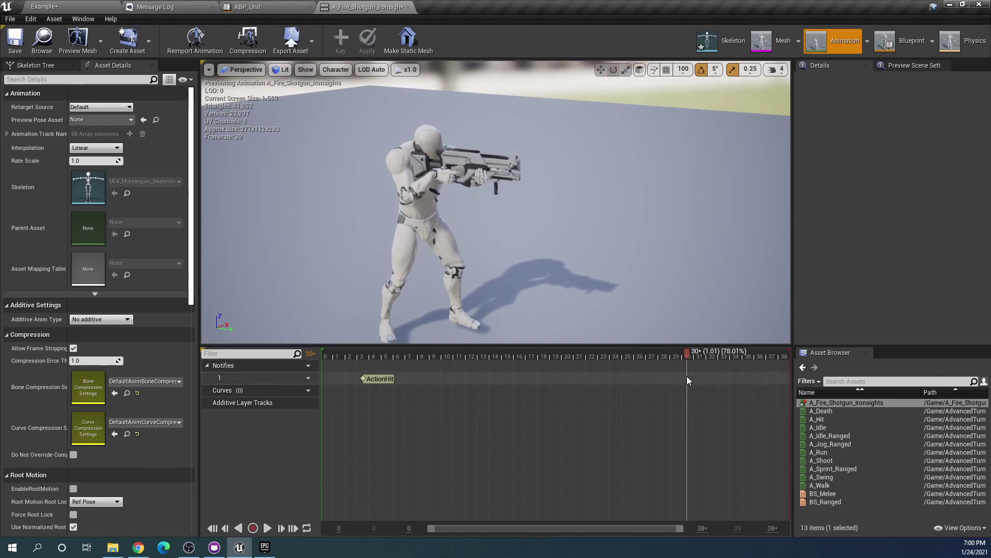
pyautogui.rightClick(687, 378)
pyautogui.moveTo(713, 391)
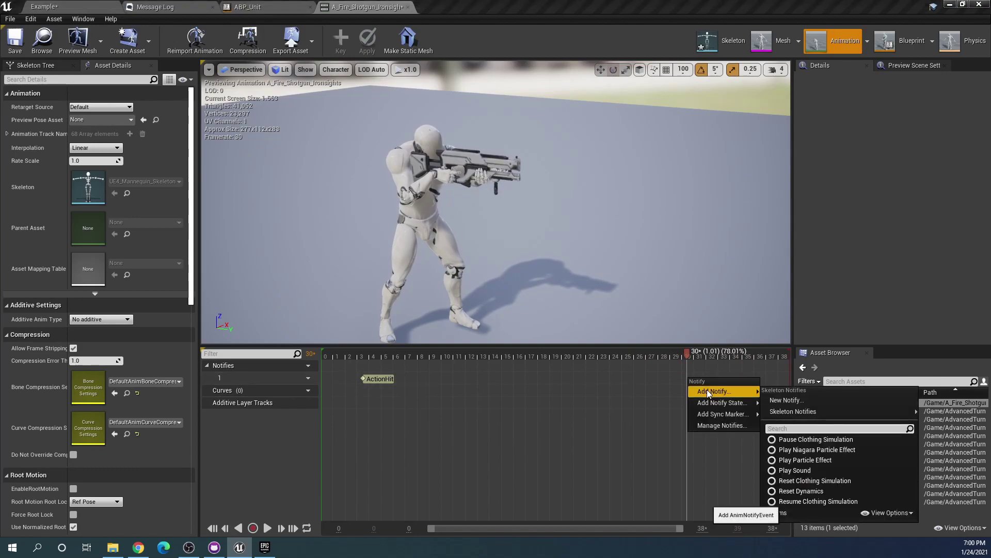
pyautogui.moveTo(786, 413)
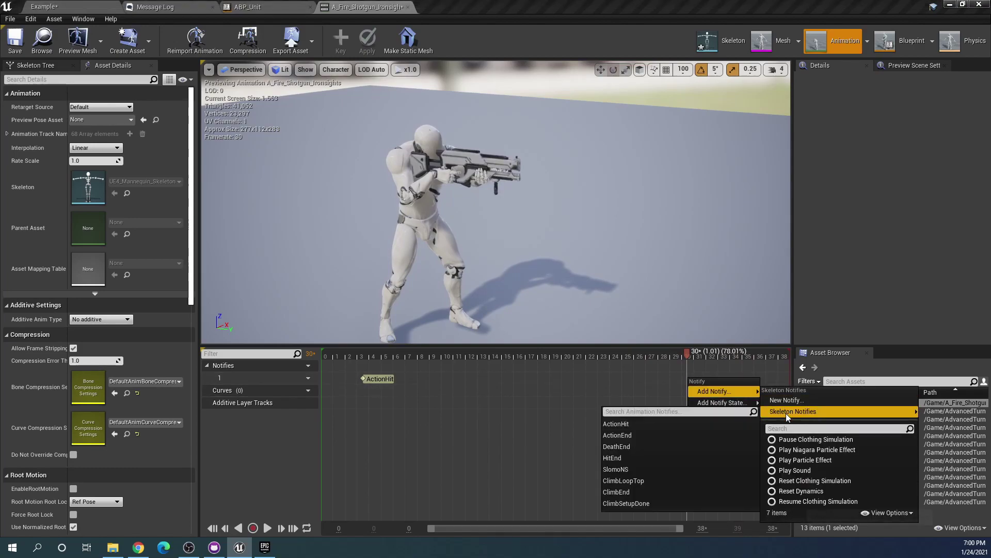
pyautogui.click(650, 435)
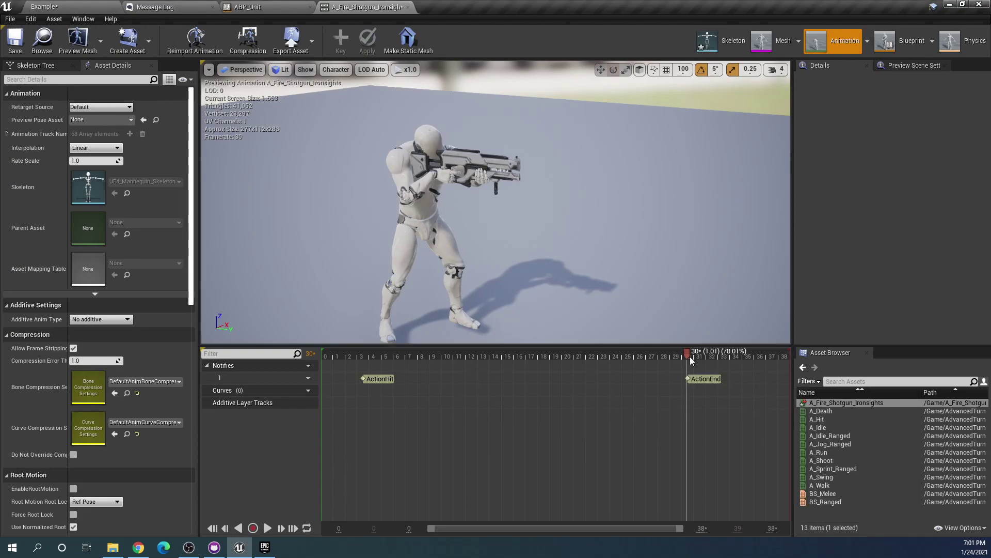
pyautogui.moveTo(691, 354); pyautogui.dragTo(715, 357)
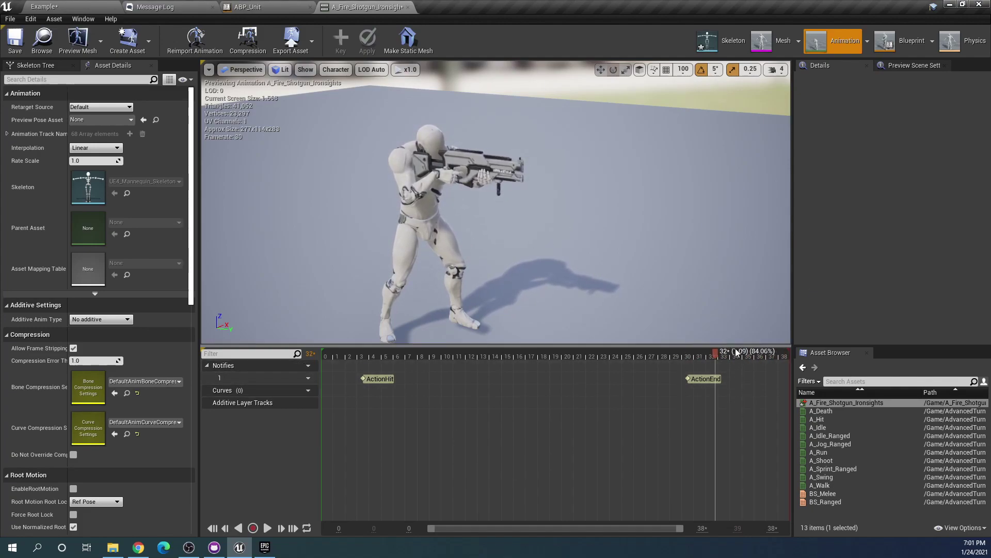
pyautogui.moveTo(716, 355); pyautogui.dragTo(690, 355)
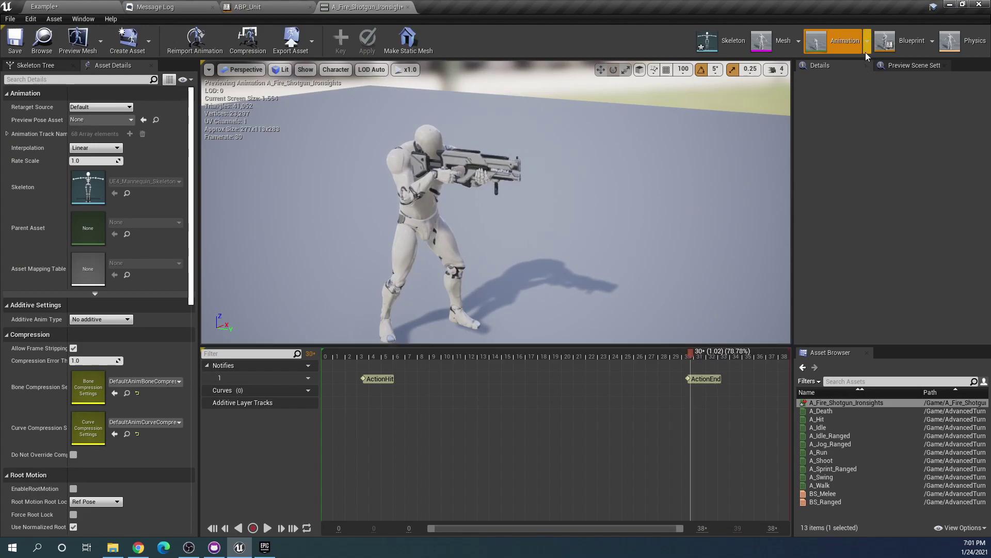
# Play-test the Example level by having the white unit attack the adjacent red unit, and stop the session.
pyautogui.click(44, 6)
pyautogui.click(592, 39)
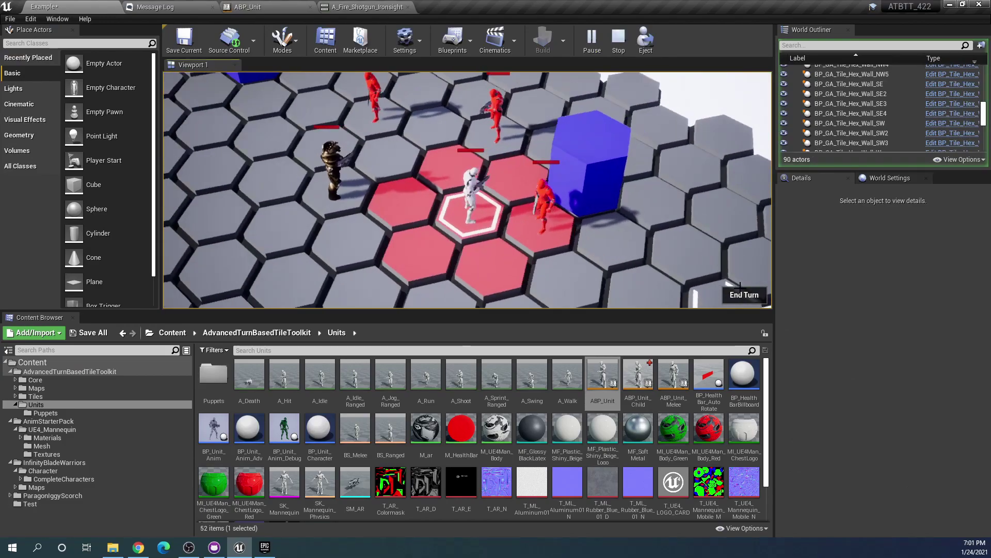
pyautogui.click(540, 240)
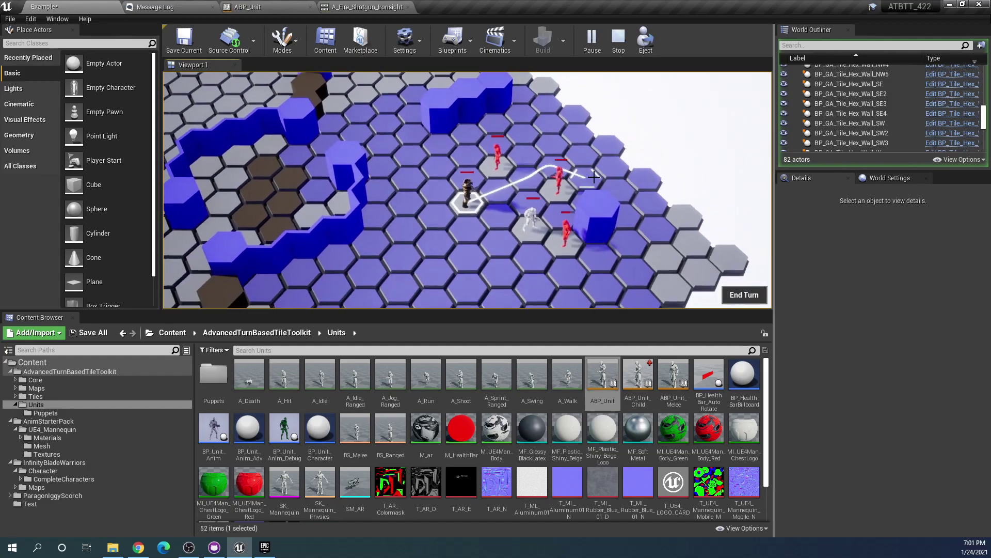
pyautogui.press('Escape')
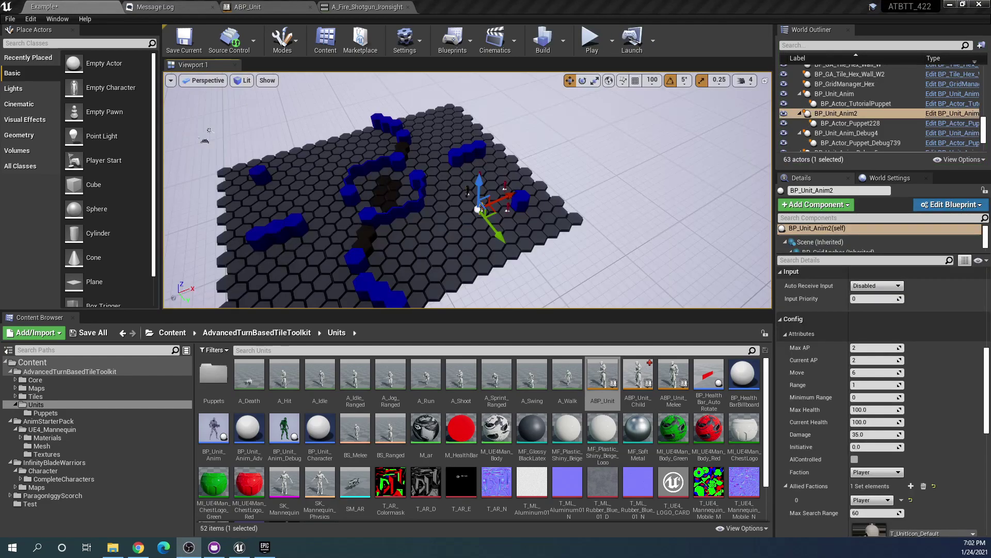